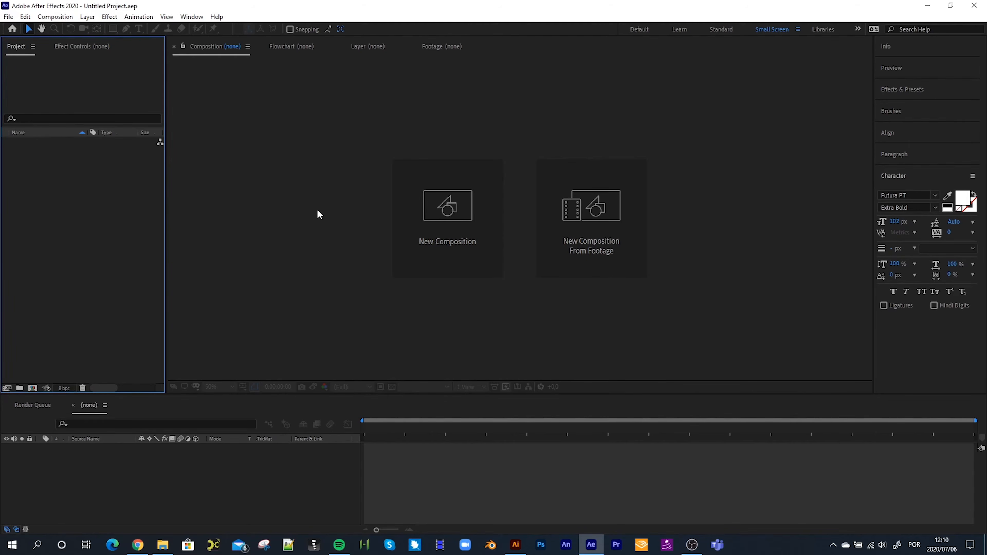
Step: Import the drone-shot-of-hiker_1080p video and move it into a new project folder named Video
double_click(46, 179)
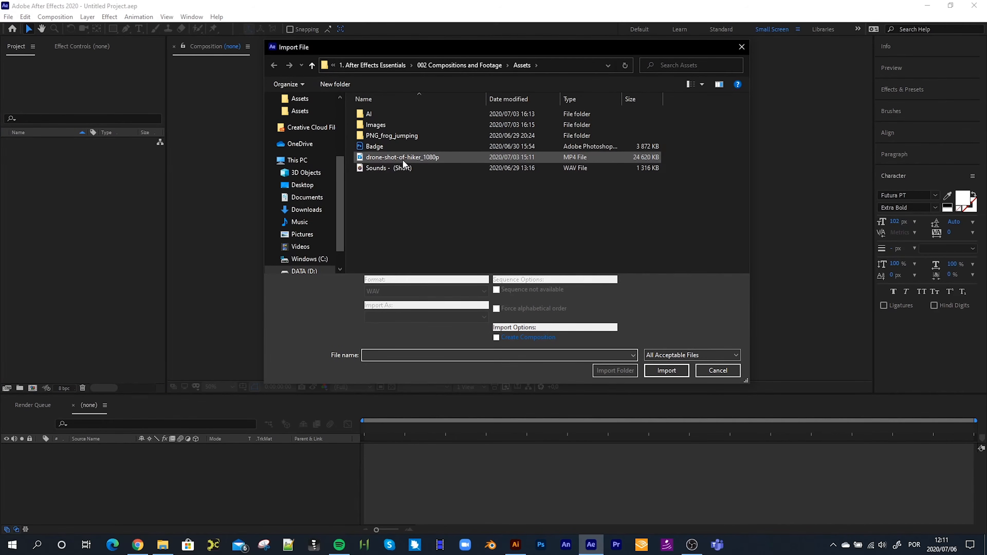
double_click(412, 157)
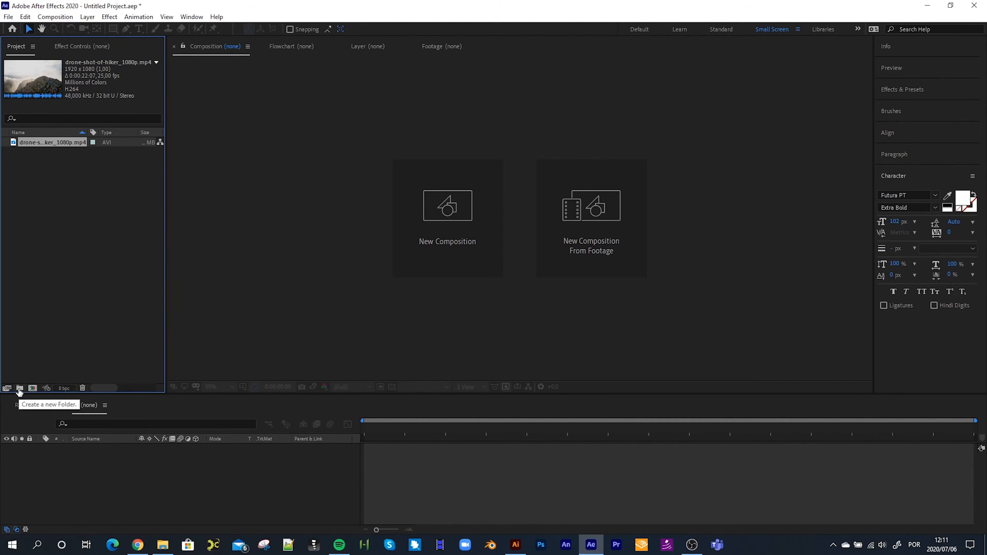
click(19, 388)
text(Video)
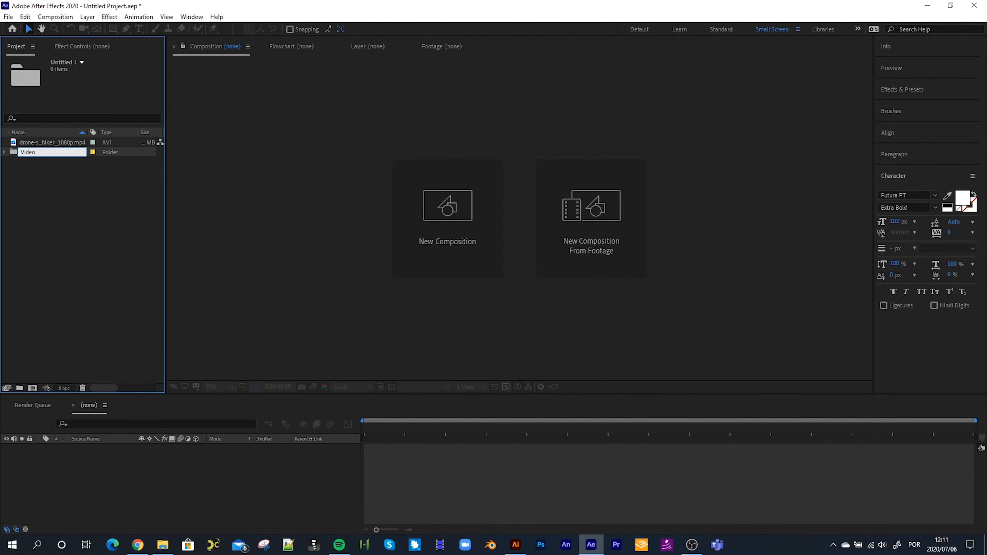
key(Return)
drag(38, 145, 39, 153)
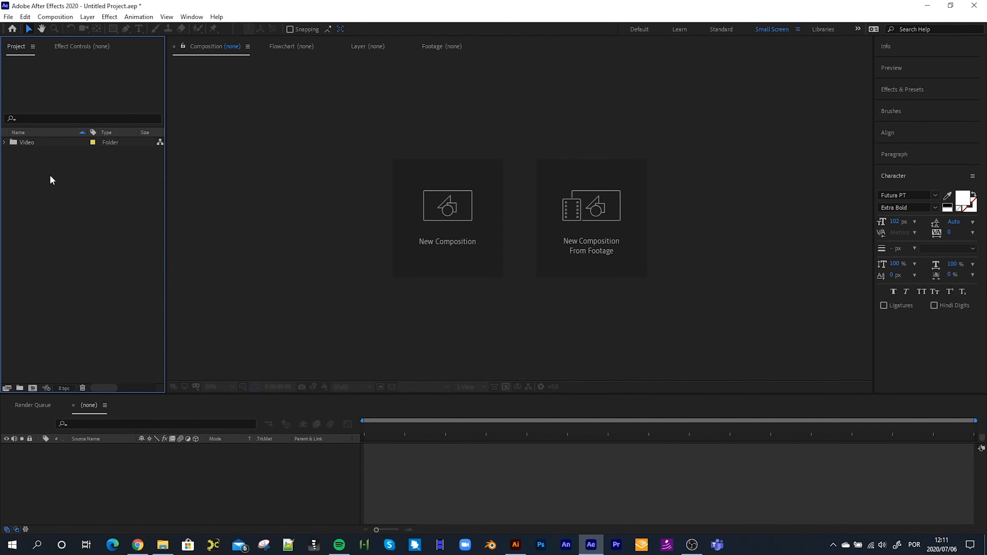
click(5, 143)
click(4, 143)
Step: Import the entire Images folder from Assets into the project as a folder
double_click(46, 172)
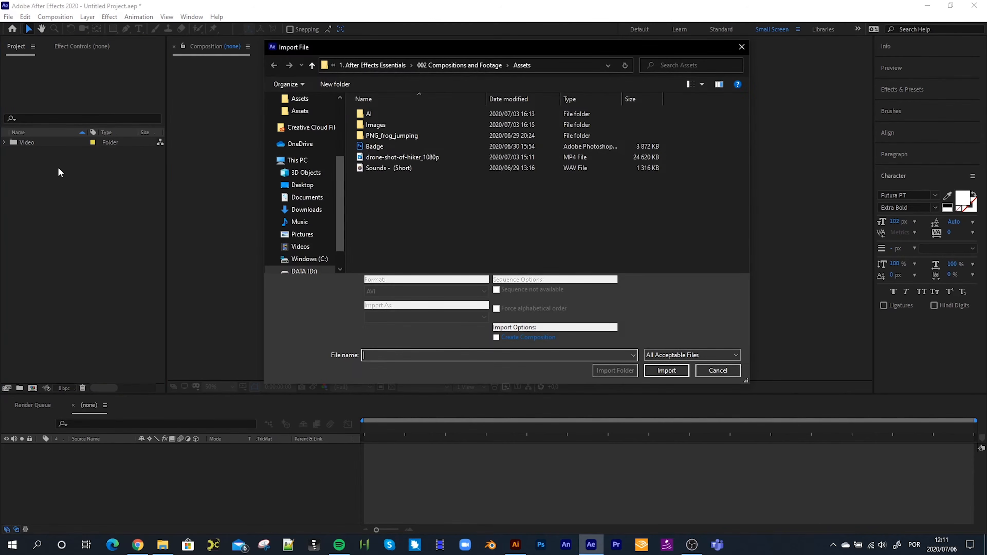
double_click(379, 124)
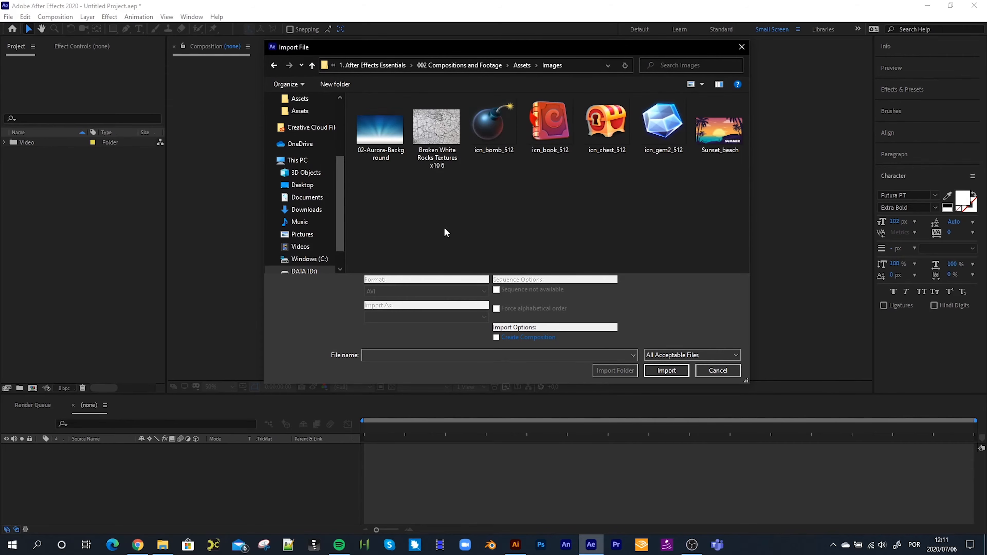
click(384, 134)
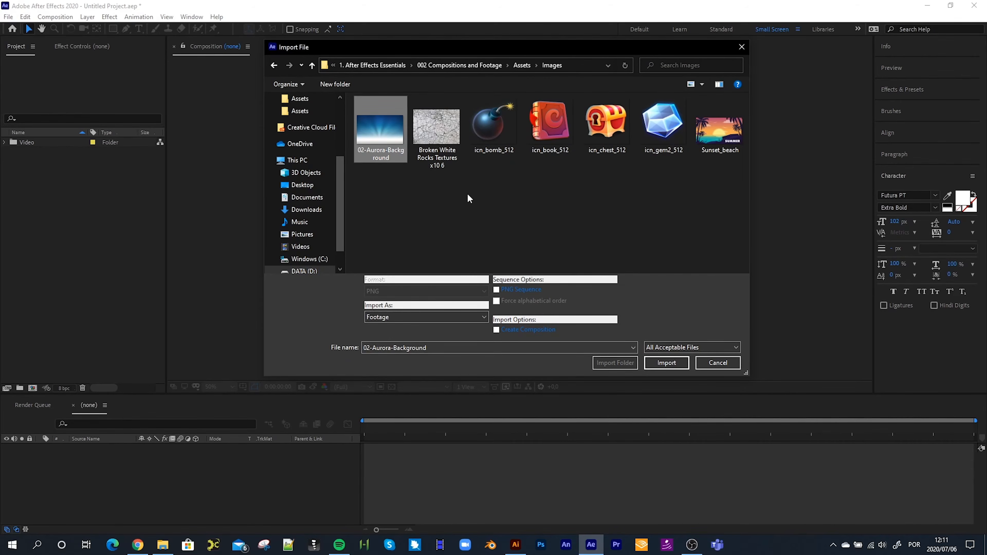
drag(380, 186, 686, 148)
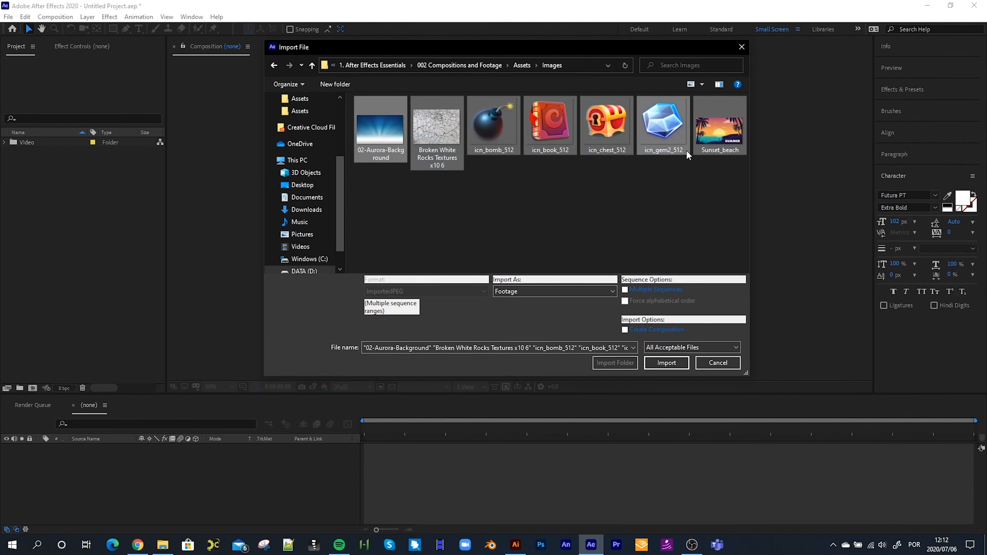
click(385, 140)
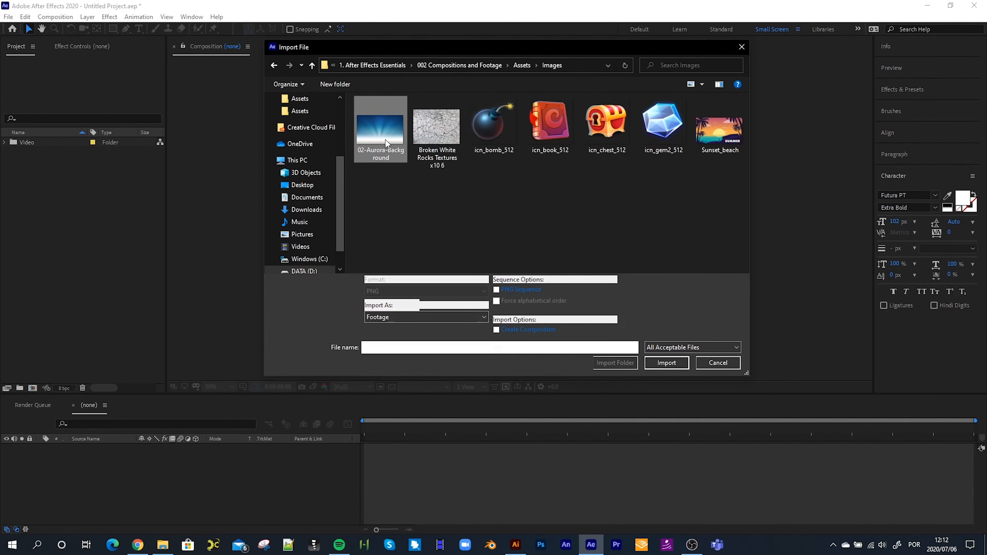
shift+click(560, 129)
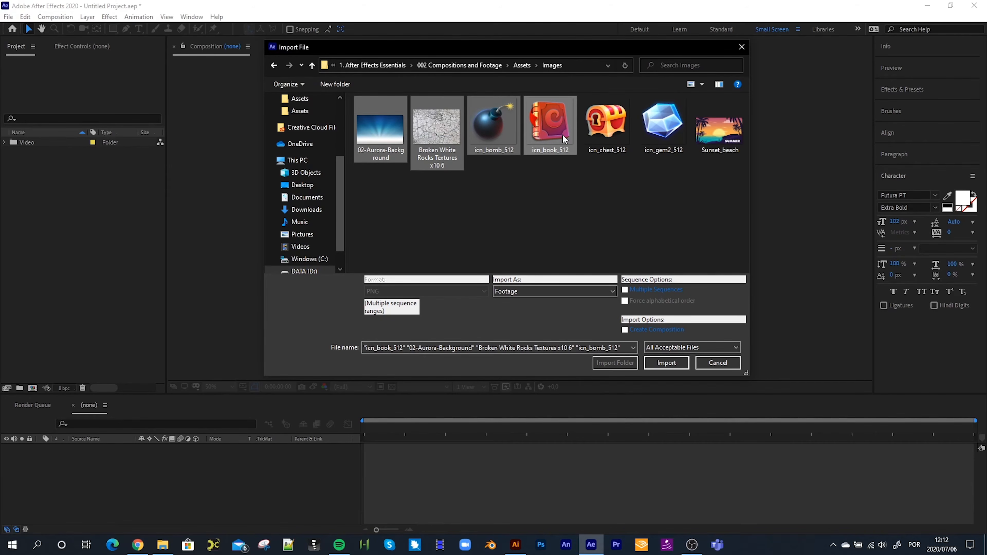
click(561, 197)
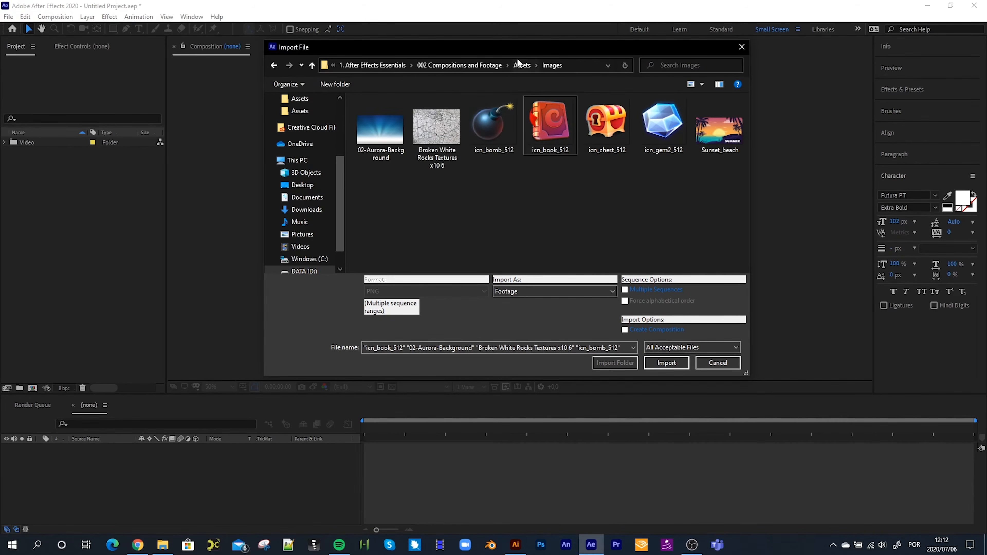
click(522, 65)
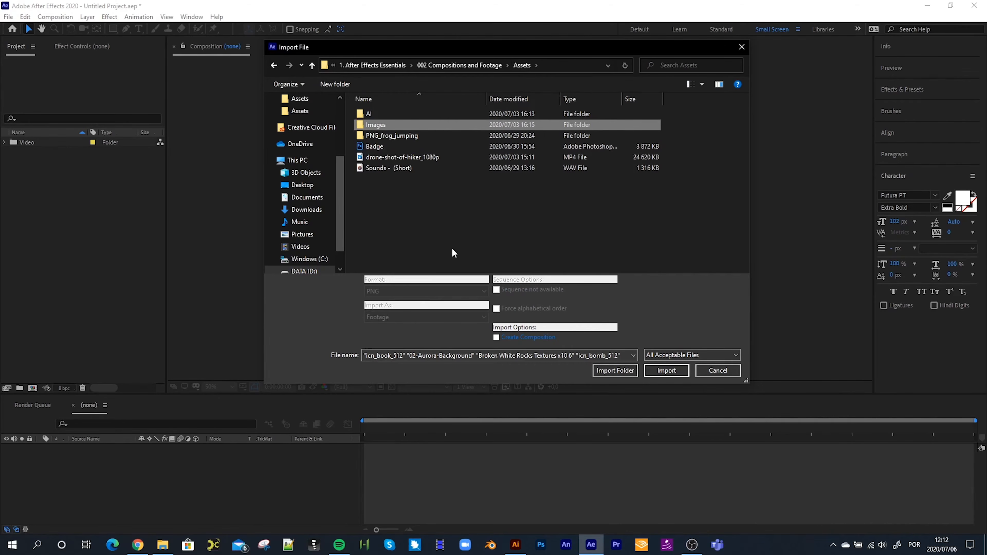
click(614, 370)
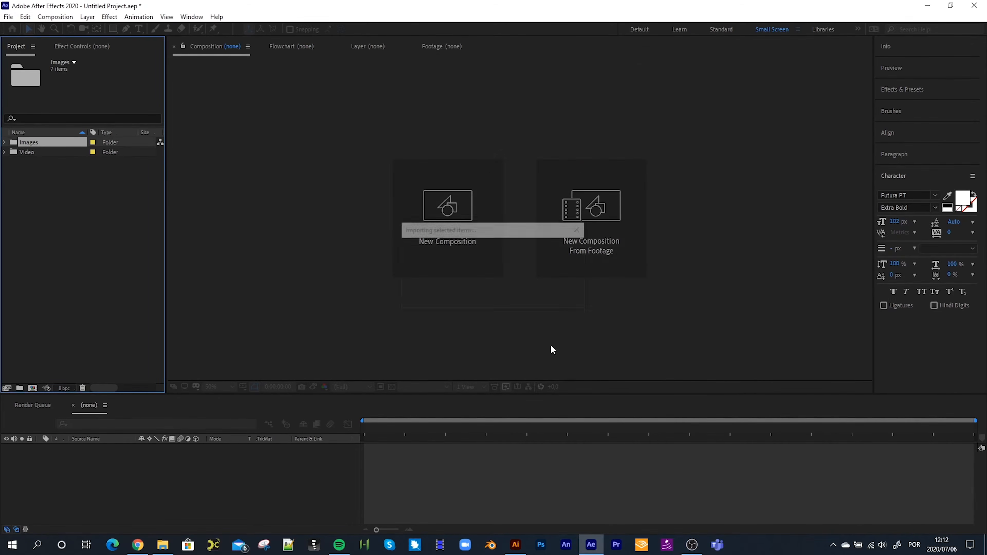
Step: Examine the thumbnails and details of the individual files inside the imported Images folder
click(4, 142)
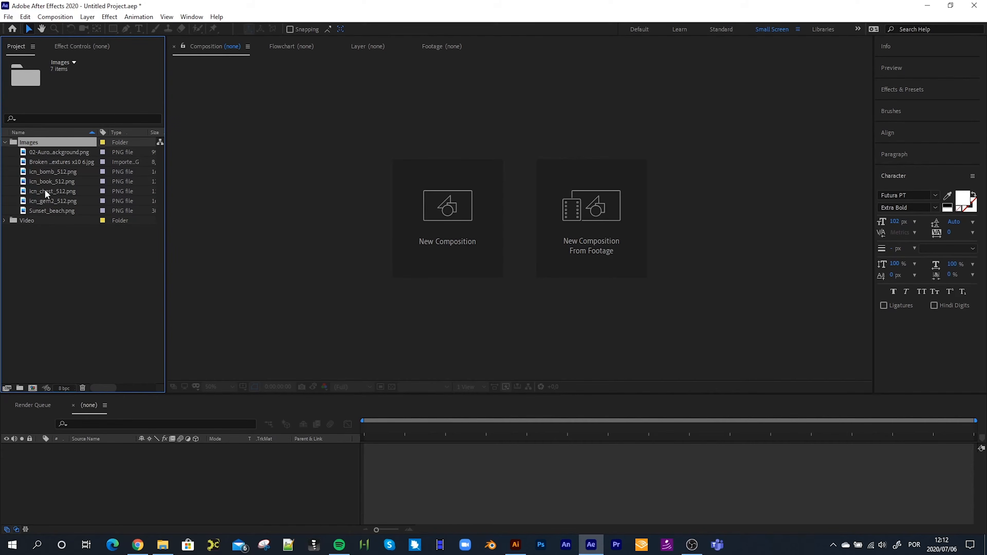
click(47, 152)
click(47, 163)
click(47, 181)
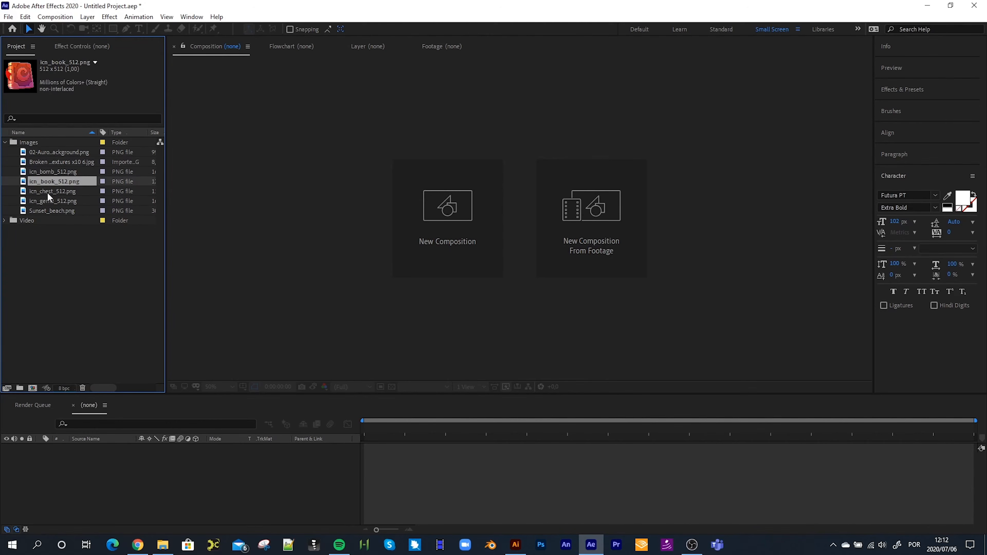
click(47, 191)
click(49, 201)
click(50, 211)
click(51, 173)
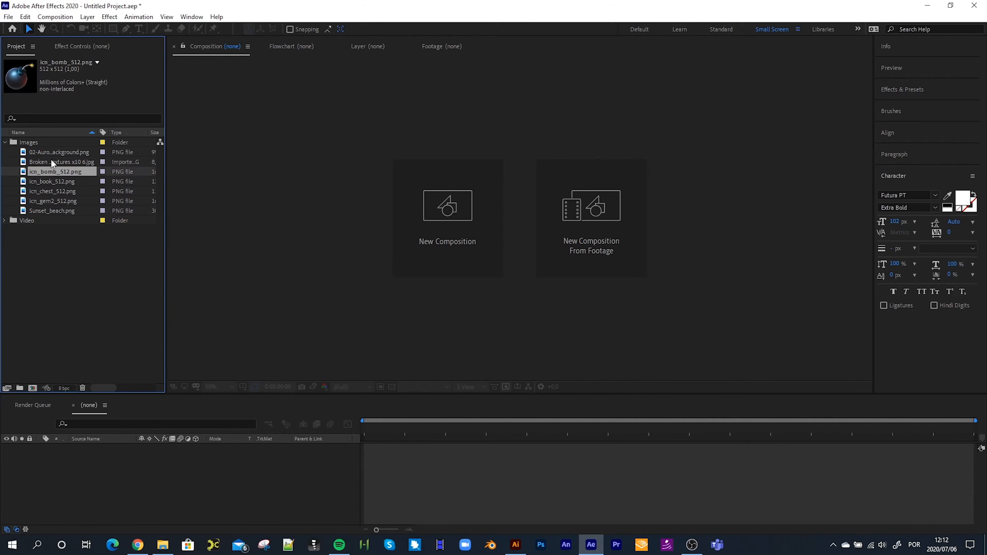
click(4, 144)
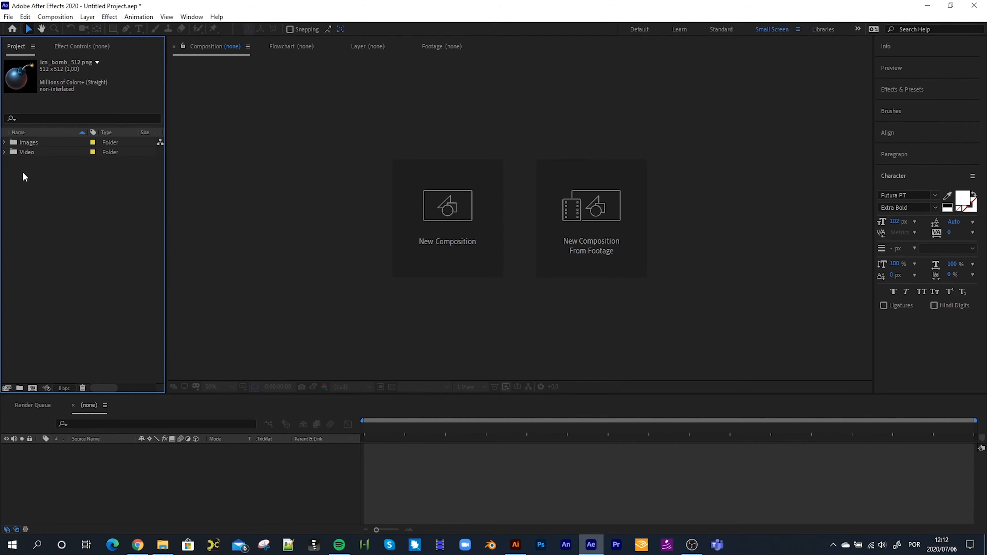
Step: Import the frames in PNG_frog_jumping as a single PNG sequence, starting from frog_jumping_00240
double_click(34, 183)
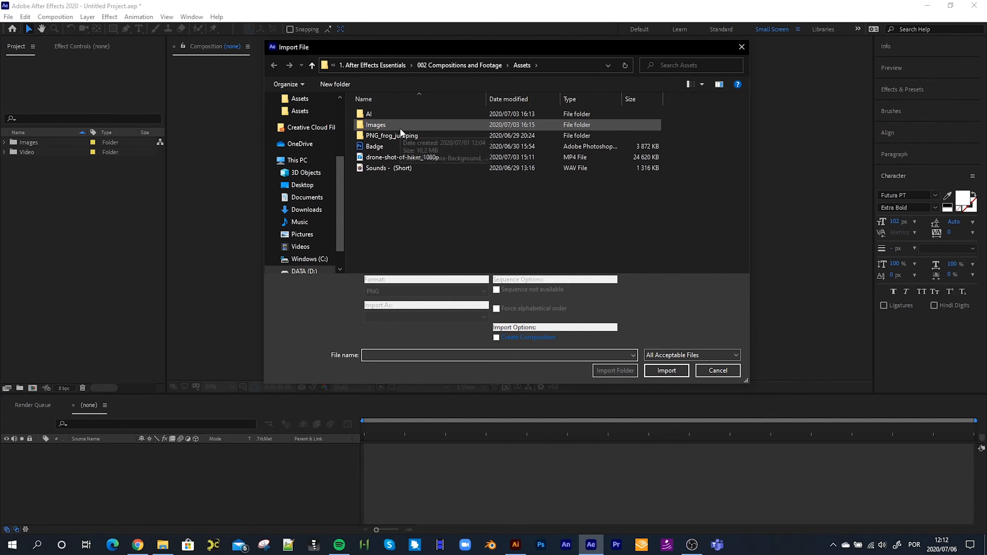
double_click(382, 136)
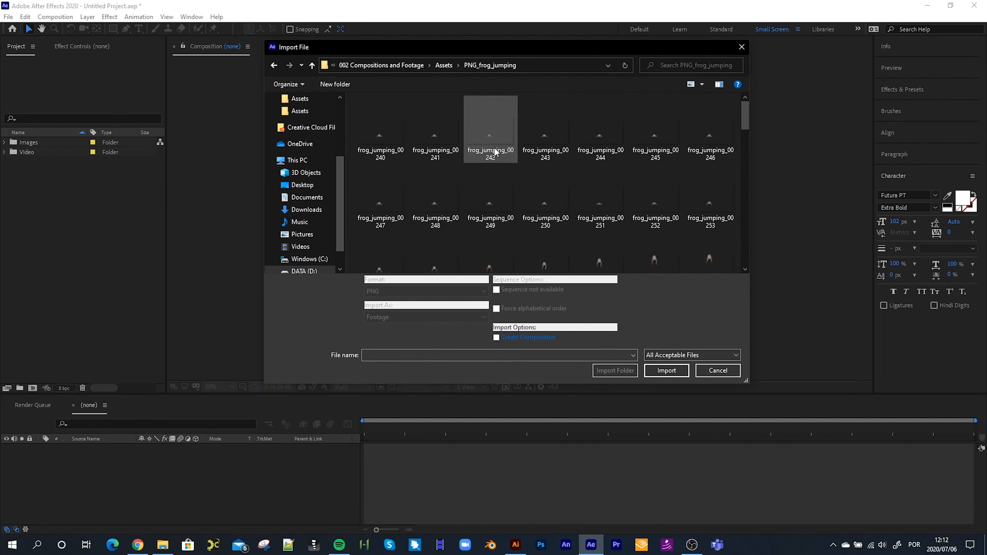
scroll(493, 148, down, 1)
scroll(494, 149, down, 7)
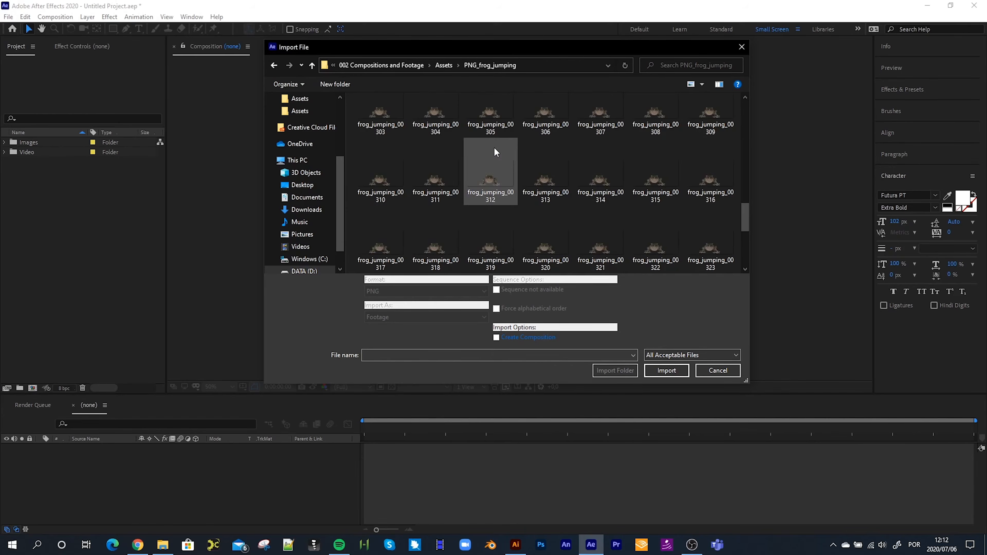
scroll(494, 148, down, 2)
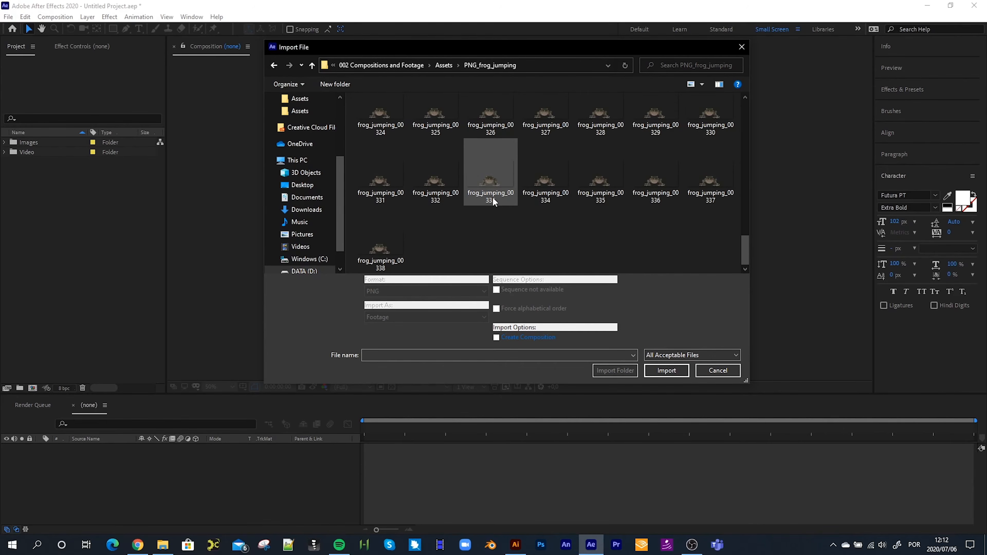
scroll(494, 196, up, 10)
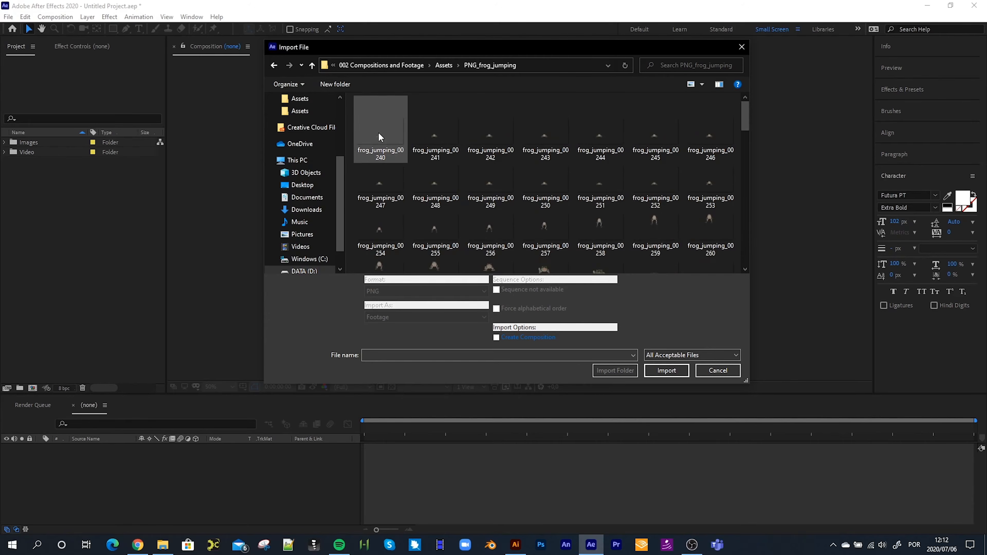
click(380, 142)
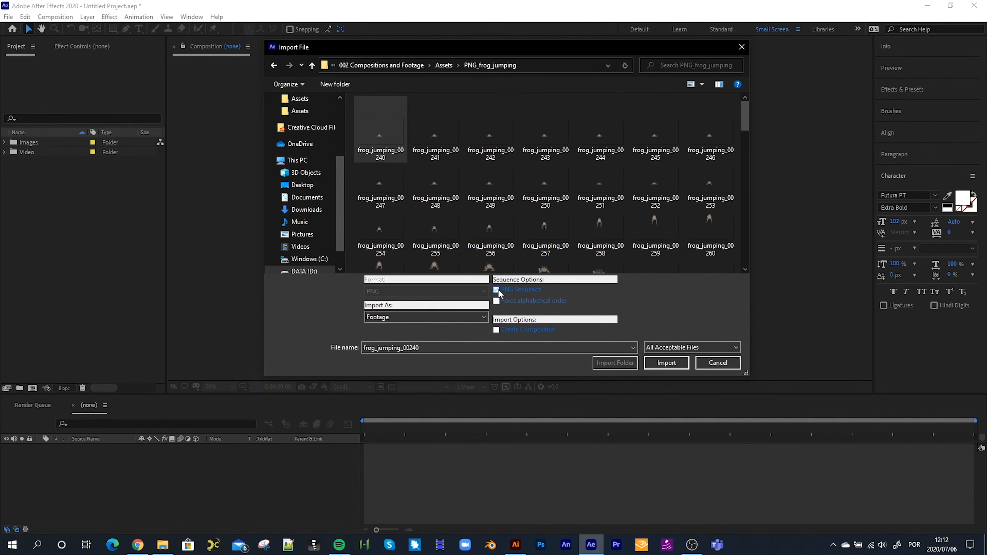
double_click(376, 129)
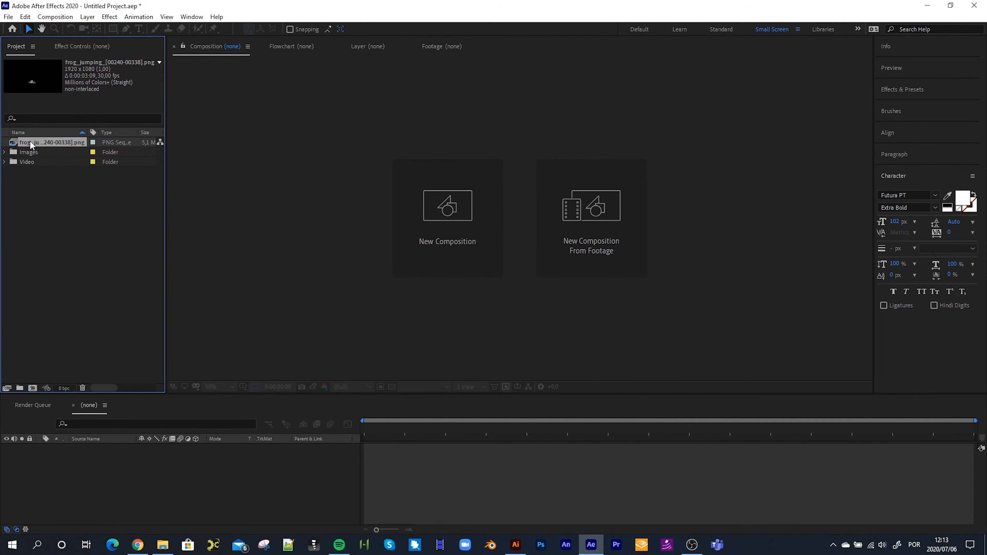
Step: Create a composition from the frog_jumping sequence and scrub through its animation from the start
drag(29, 140, 31, 388)
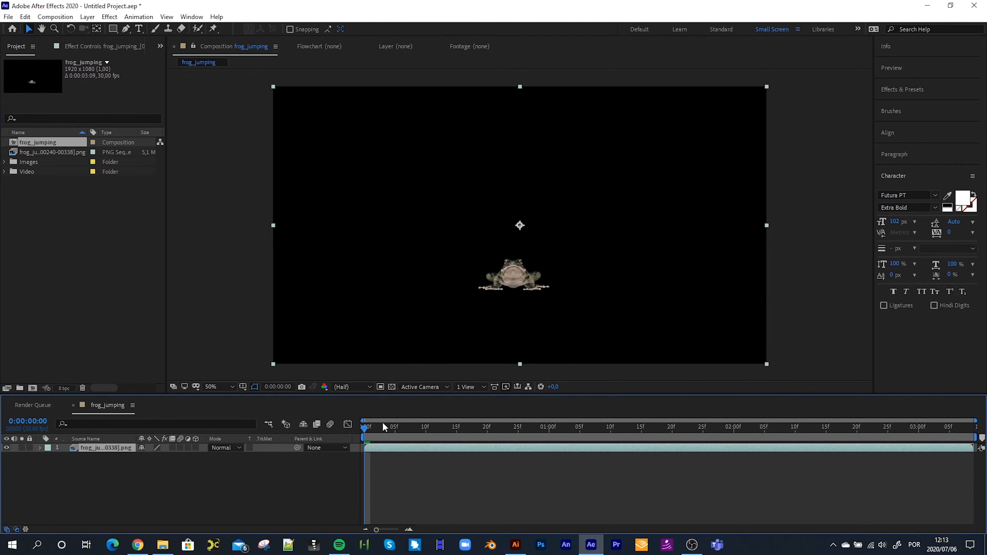
mouse_move(369, 427)
mouse_down()
mouse_move(669, 439)
mouse_move(364, 430)
mouse_up()
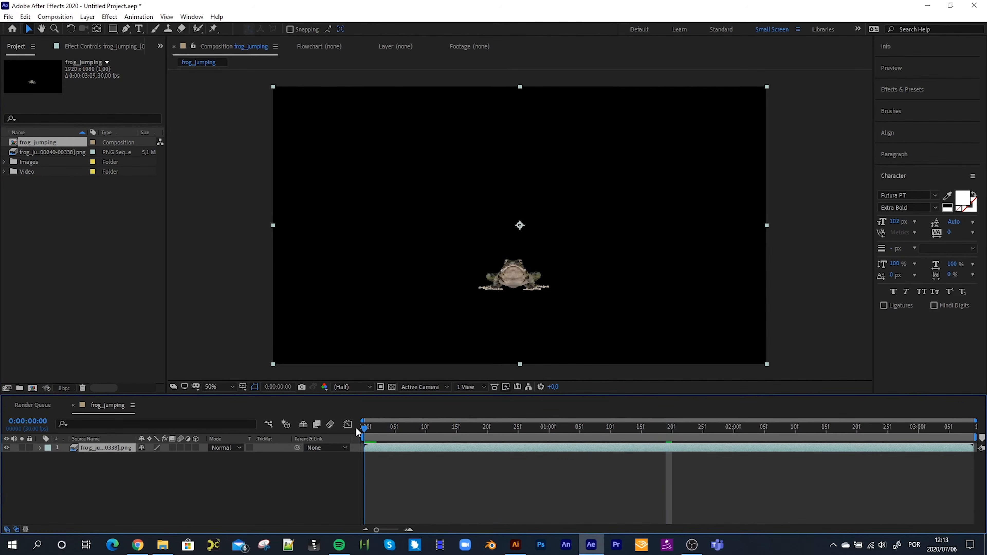
click(33, 152)
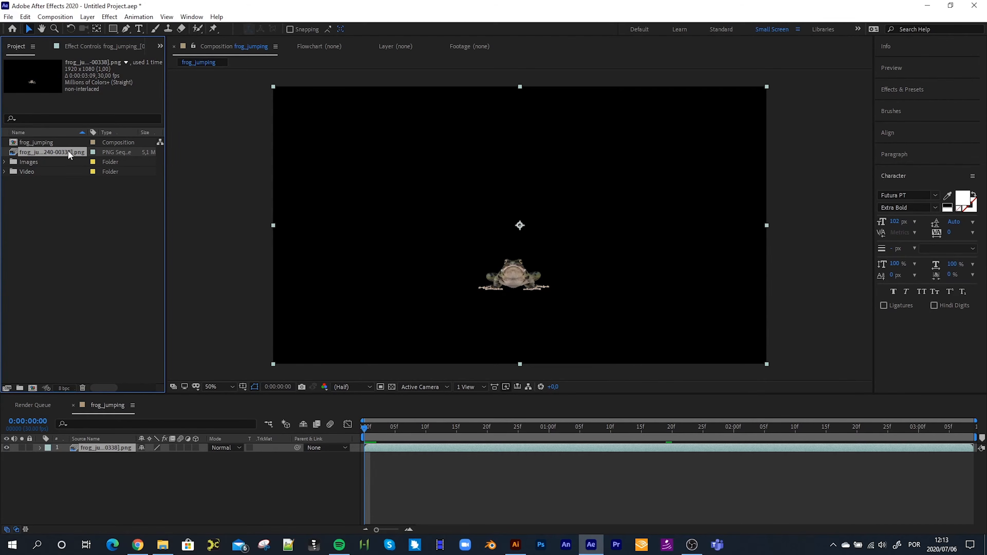
right_click(32, 154)
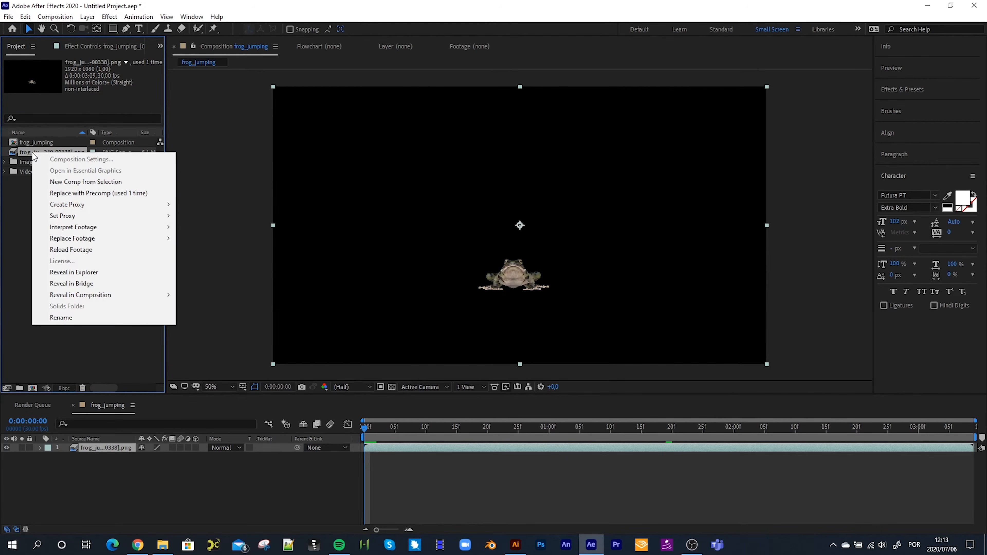
mouse_move(61, 230)
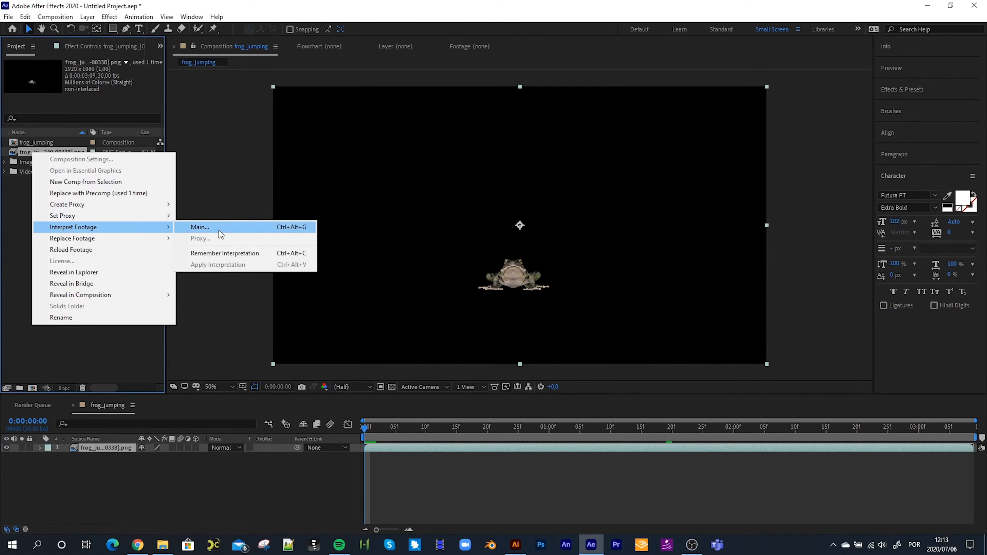
click(7, 335)
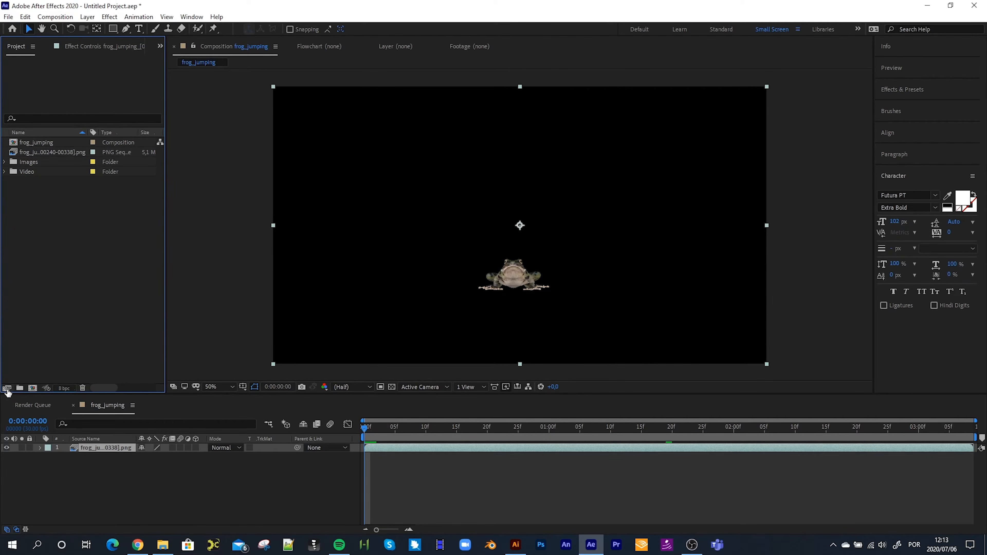
Step: Set the frog_jumping sequence's assumed frame rate to 30 frames per second in its Interpret Footage settings
click(40, 154)
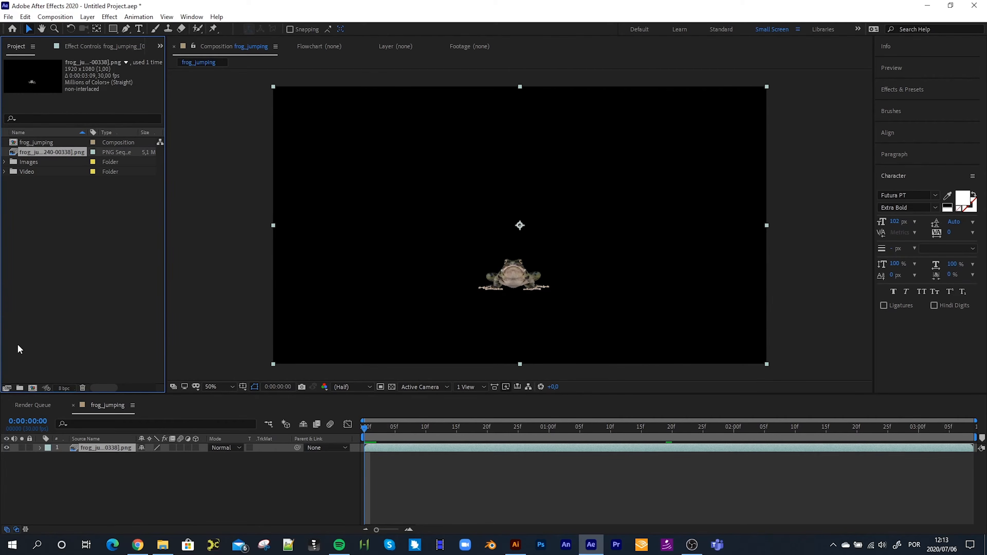
click(6, 388)
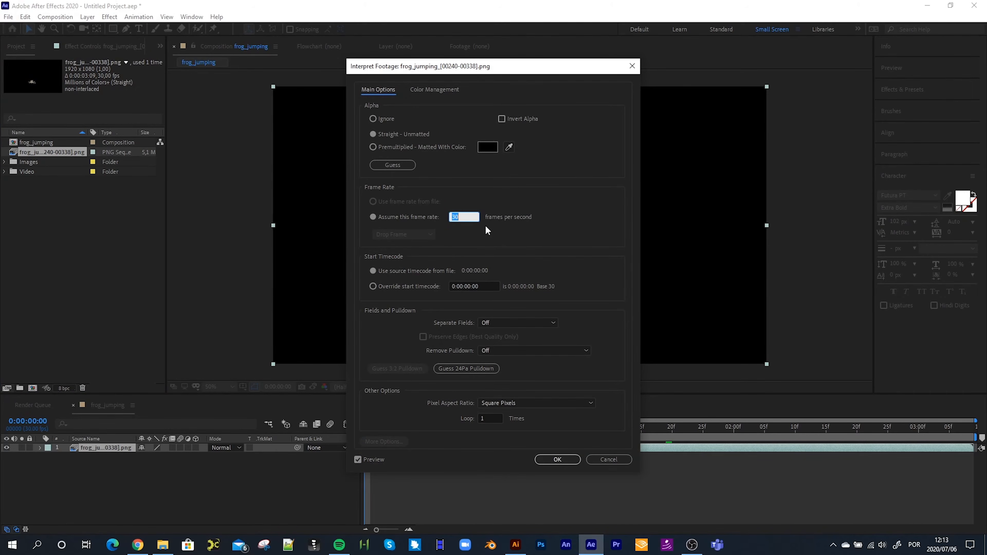
text(2)
drag(473, 217, 420, 219)
text(3)
click(556, 460)
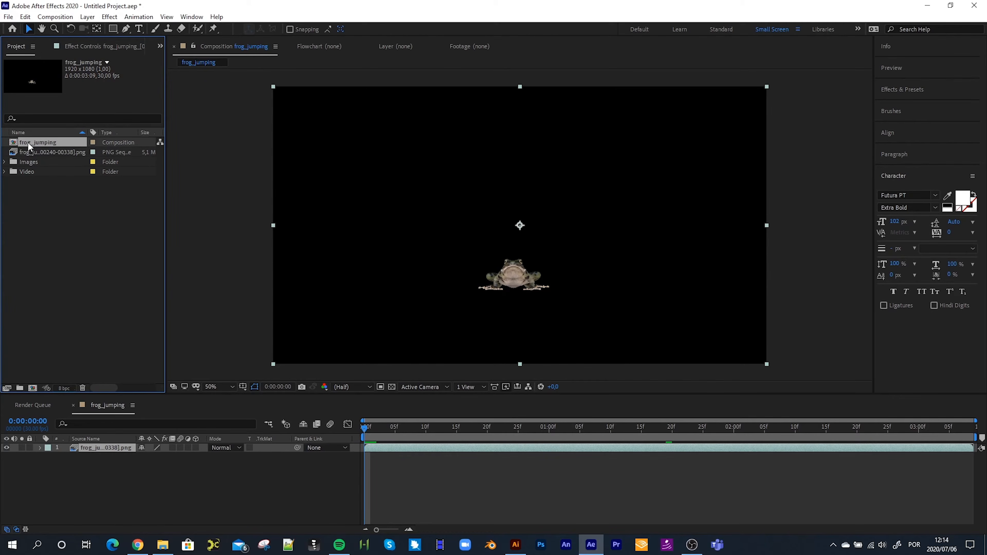
Step: Delete the frog_jumping composition from the project, keeping the PNG sequence
key(Delete)
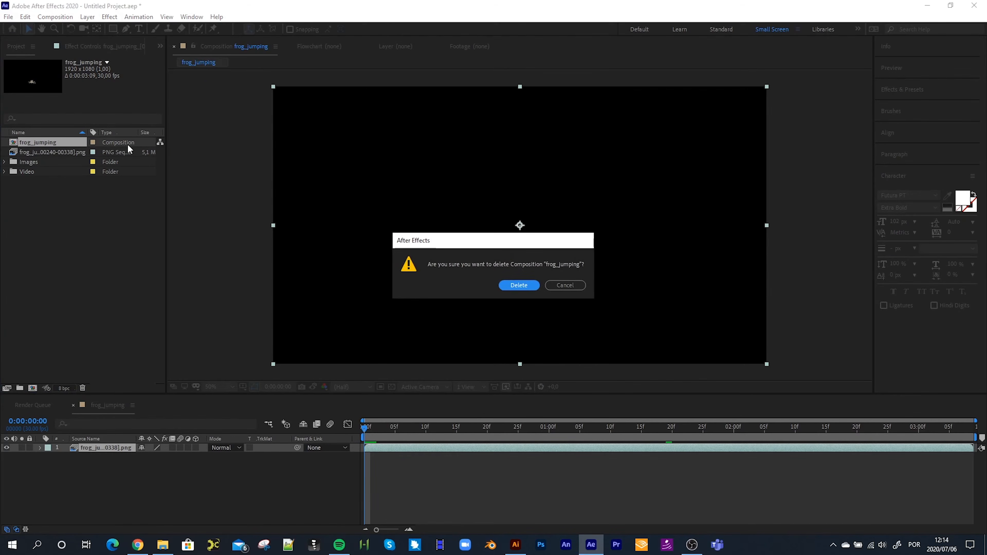
click(522, 286)
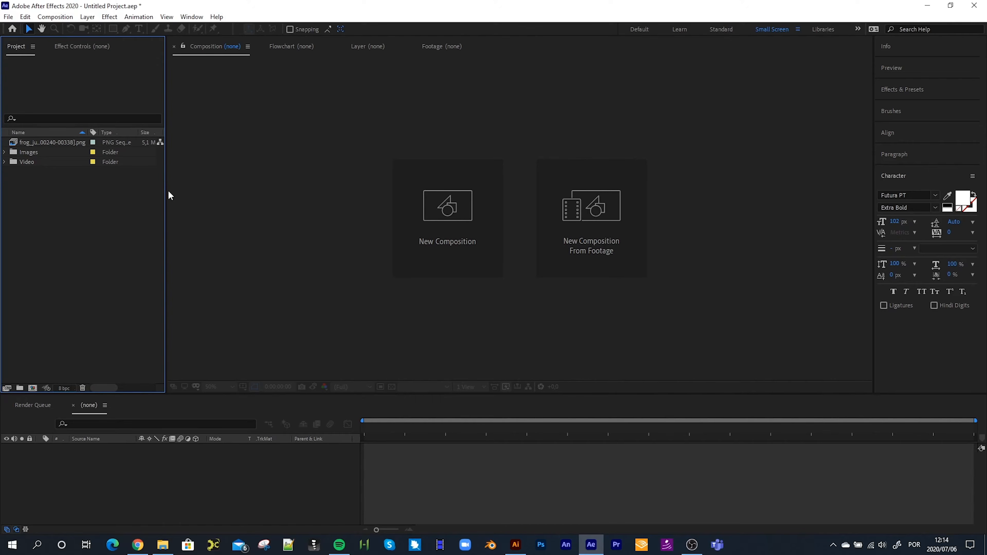
Step: Check the default frame rate for sequence footage in the Import preferences
click(26, 18)
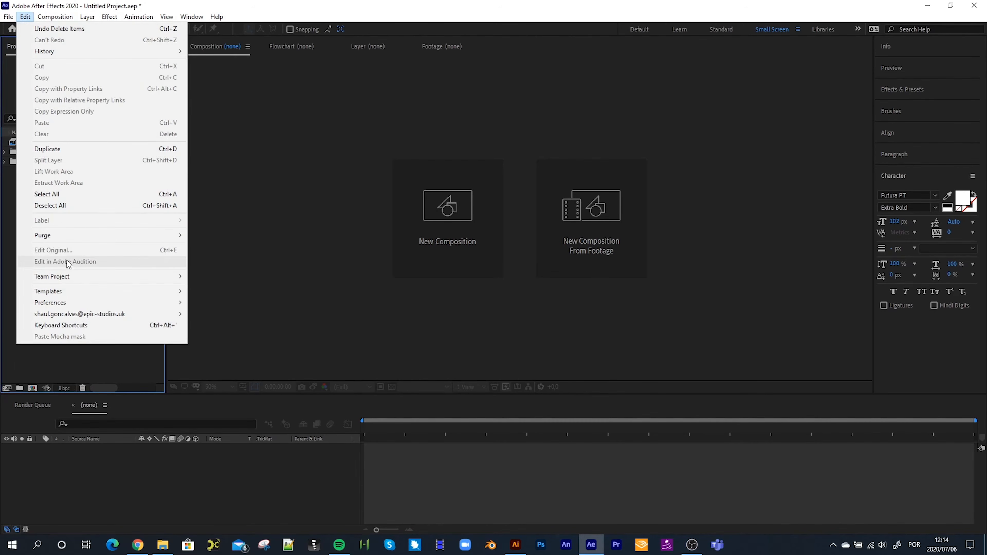
mouse_move(76, 304)
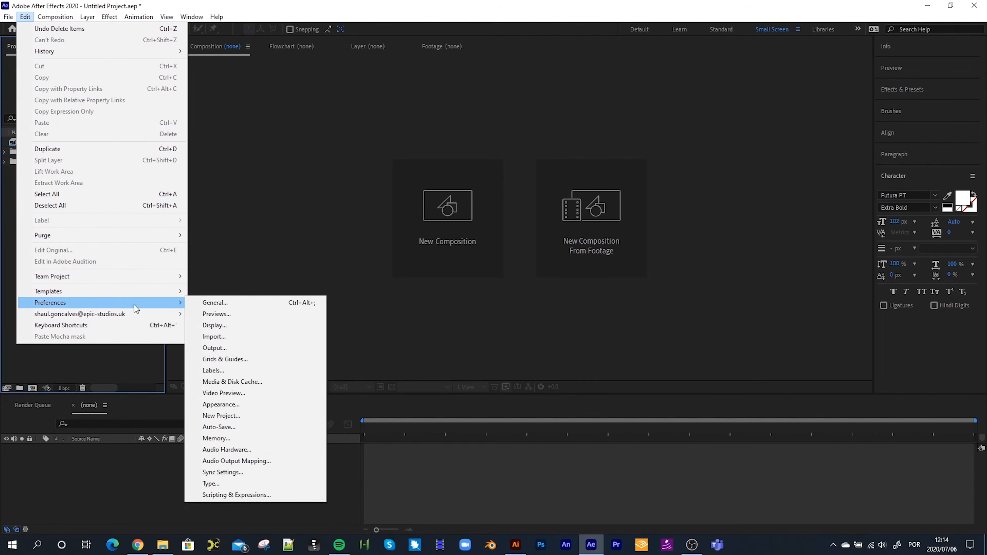
click(216, 339)
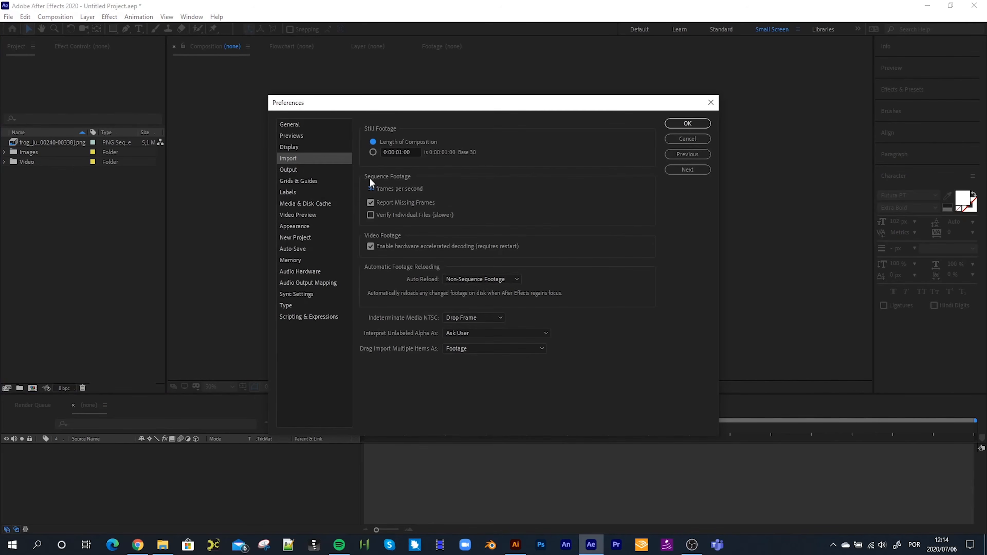
click(371, 189)
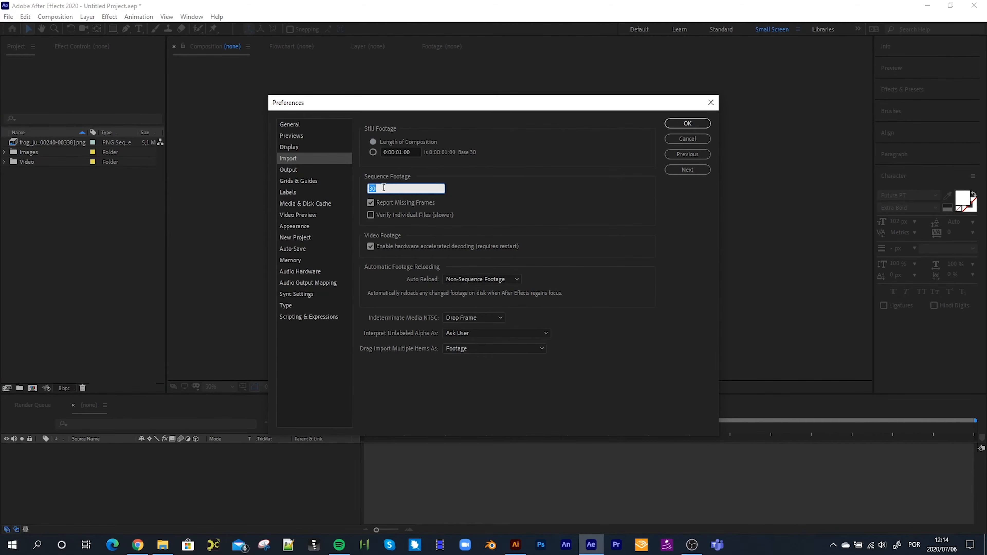
click(501, 186)
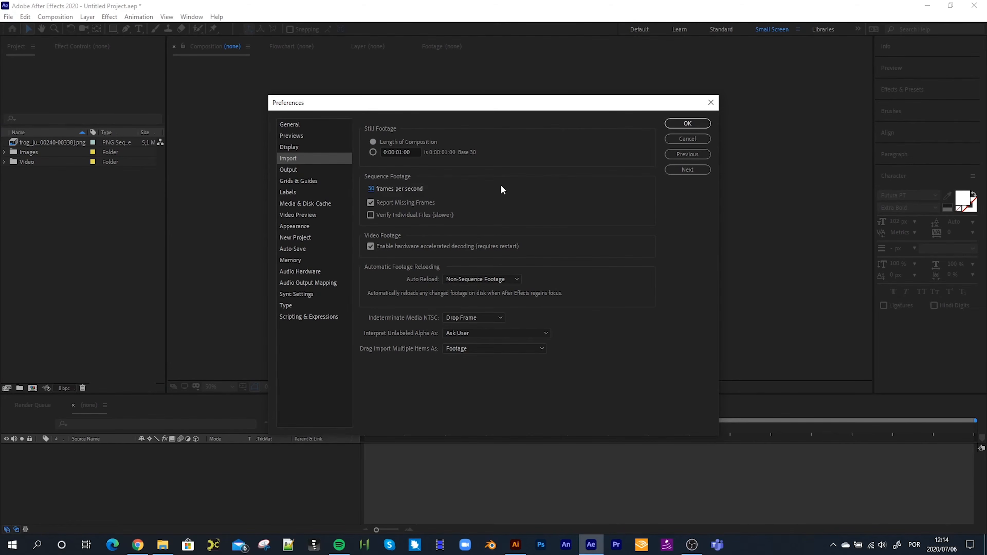
click(695, 123)
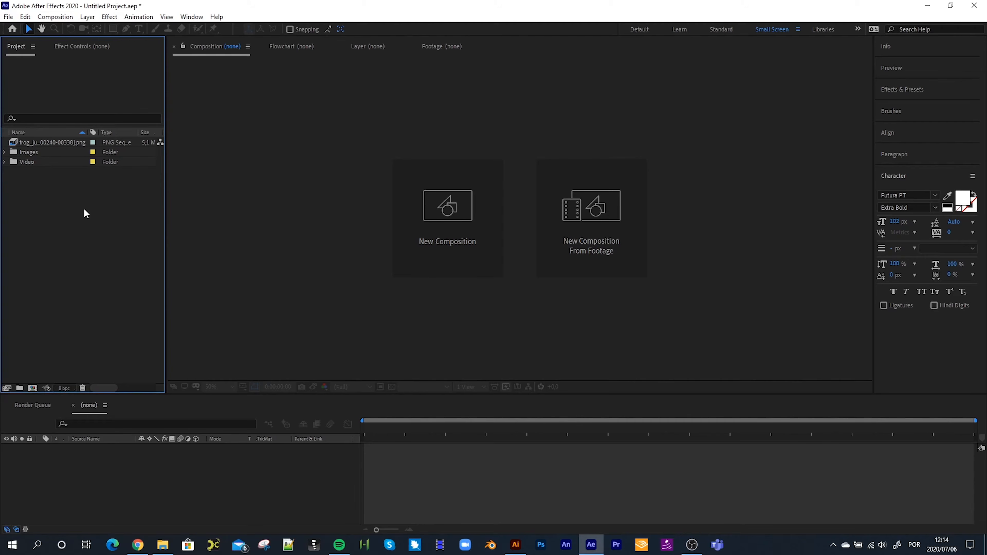
Step: Import Badge.psd from the Assets folder as footage with merged layers
double_click(37, 190)
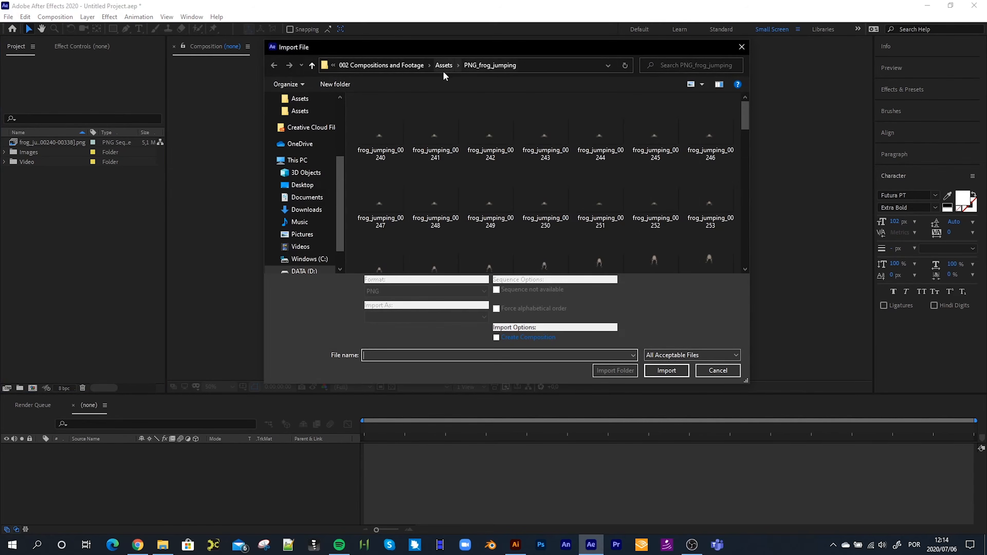
click(443, 65)
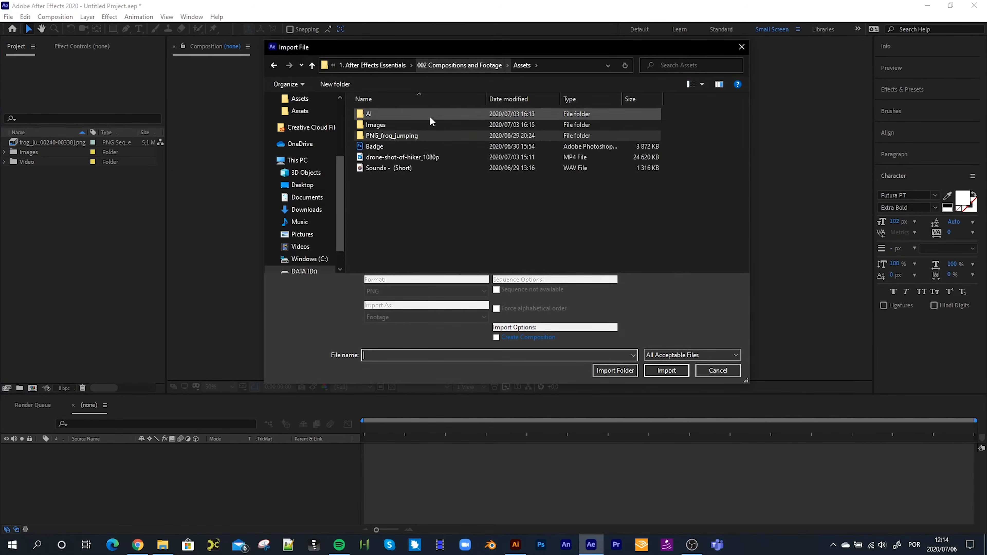
click(371, 145)
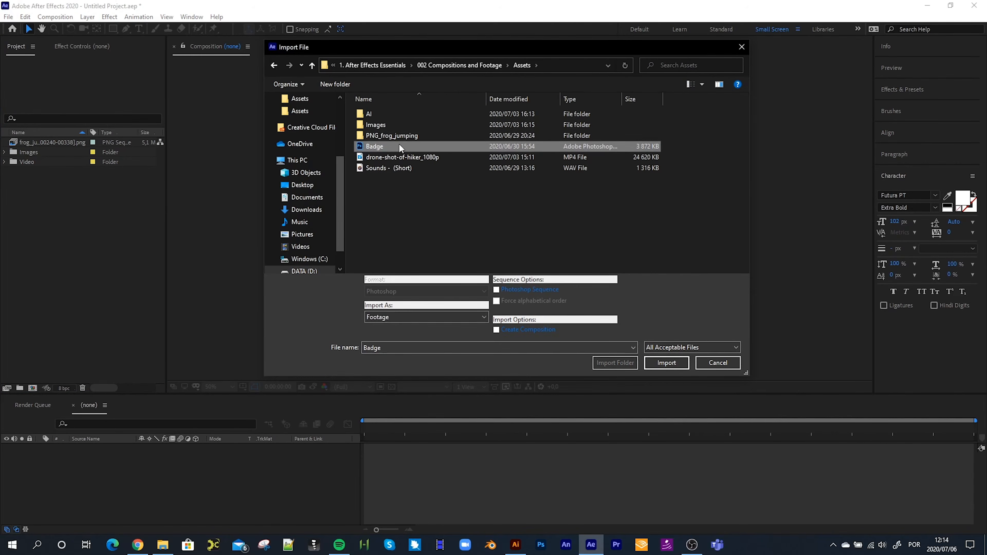
double_click(369, 145)
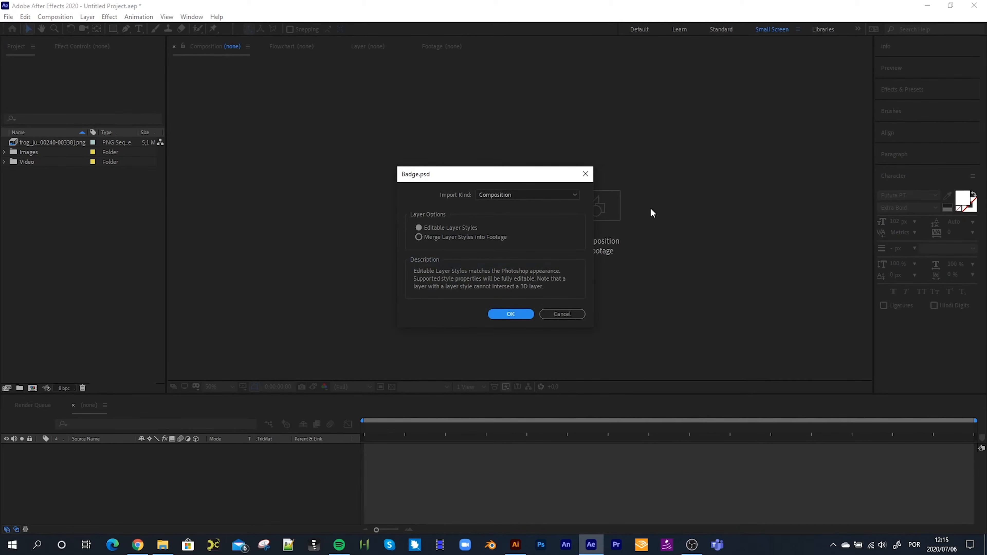
click(524, 196)
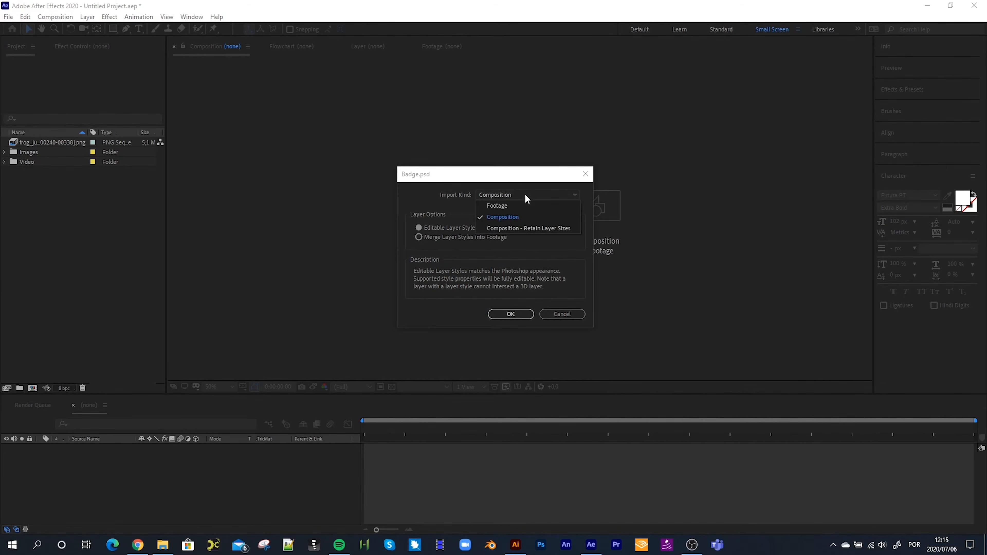
click(498, 207)
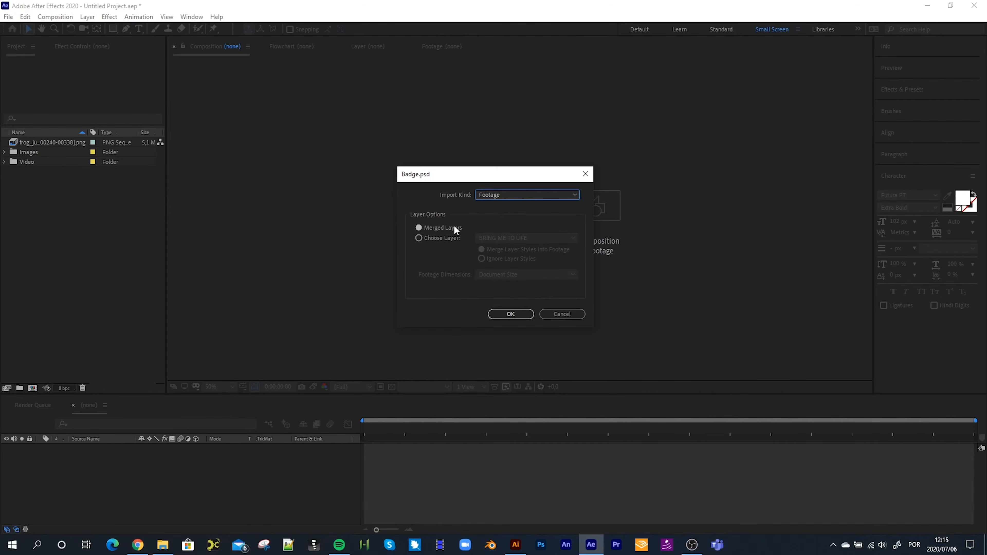
click(510, 314)
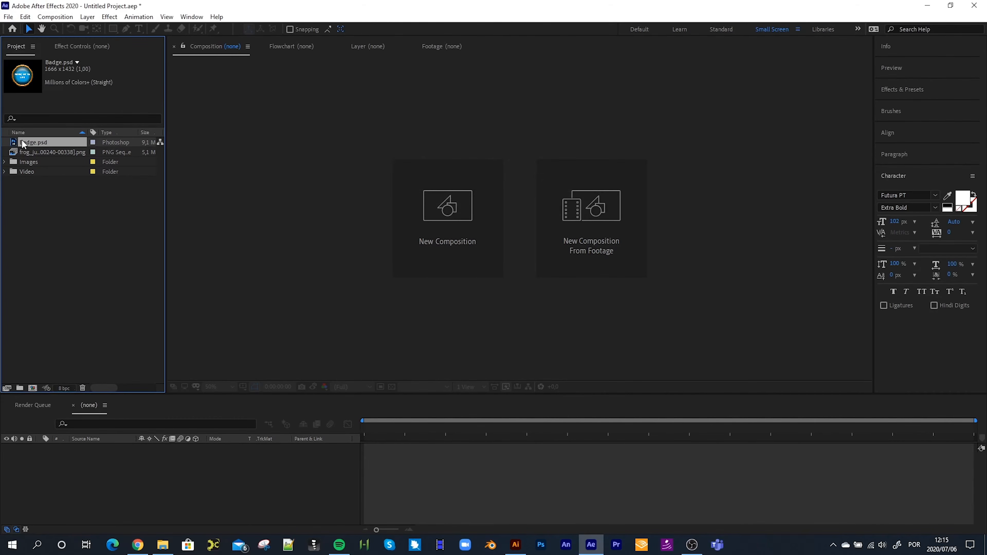
Step: View the merged Badge.psd footage in the viewer and delete it from the project
double_click(41, 143)
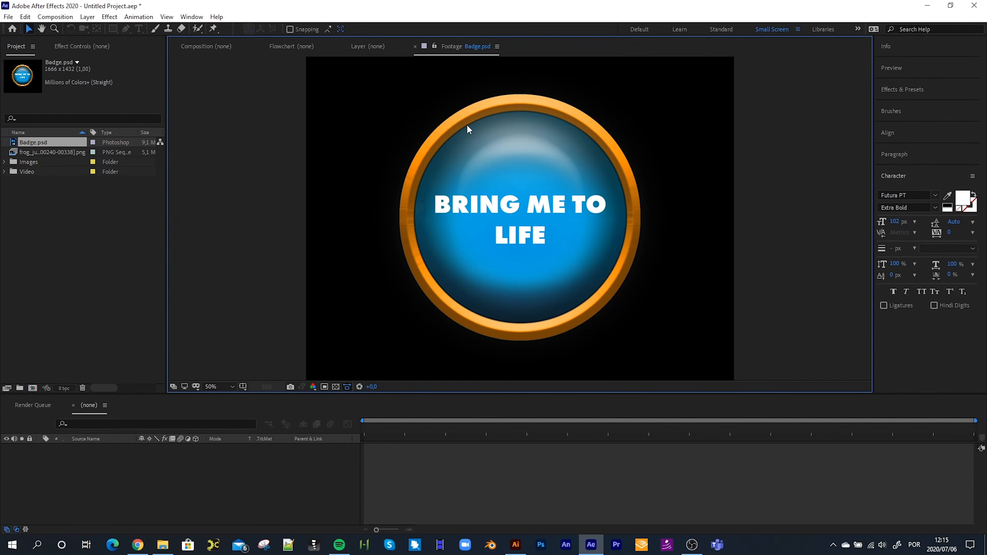
key(Delete)
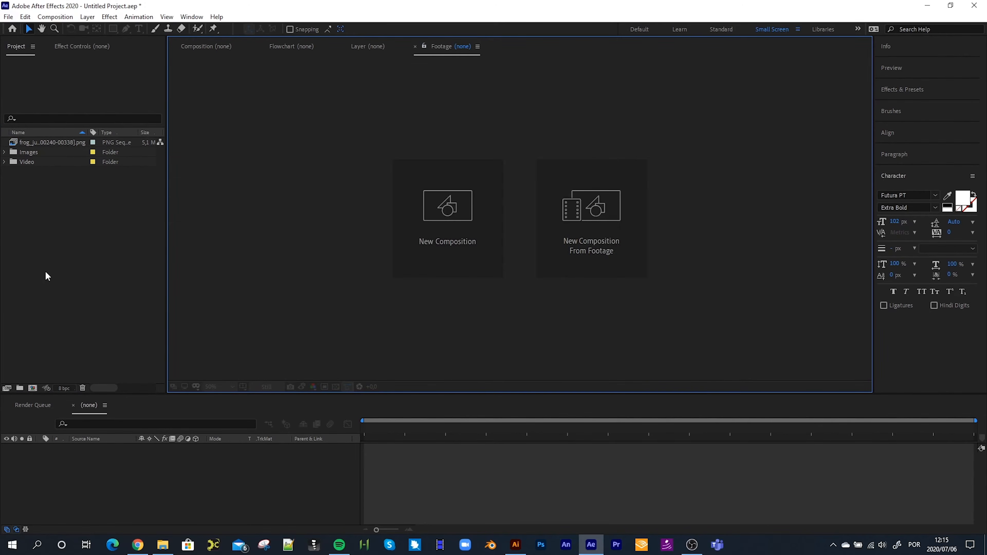
click(59, 207)
Step: Import only the BRING ME TO LIFE layer of Badge.psd as footage, with Layer Size as the footage dimensions
double_click(60, 207)
double_click(381, 148)
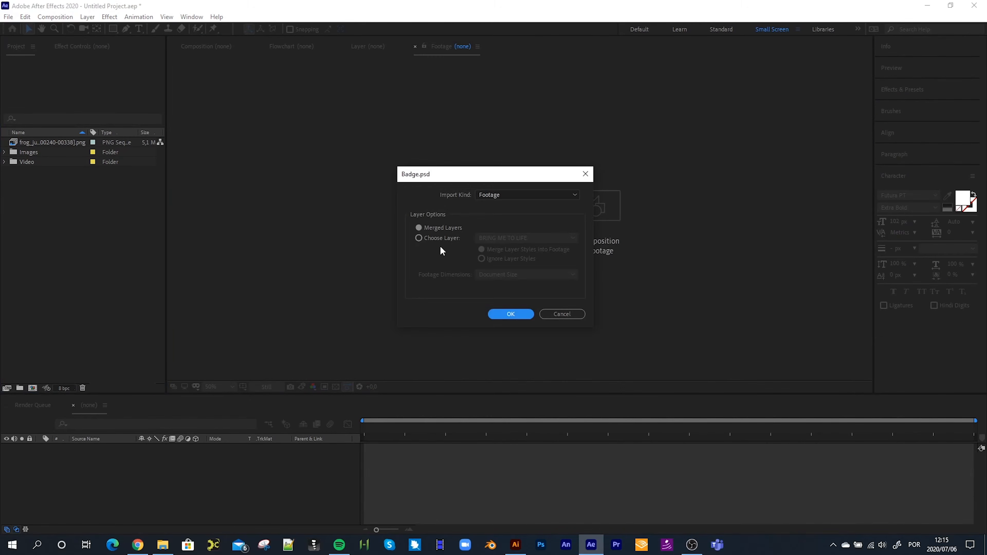
click(431, 238)
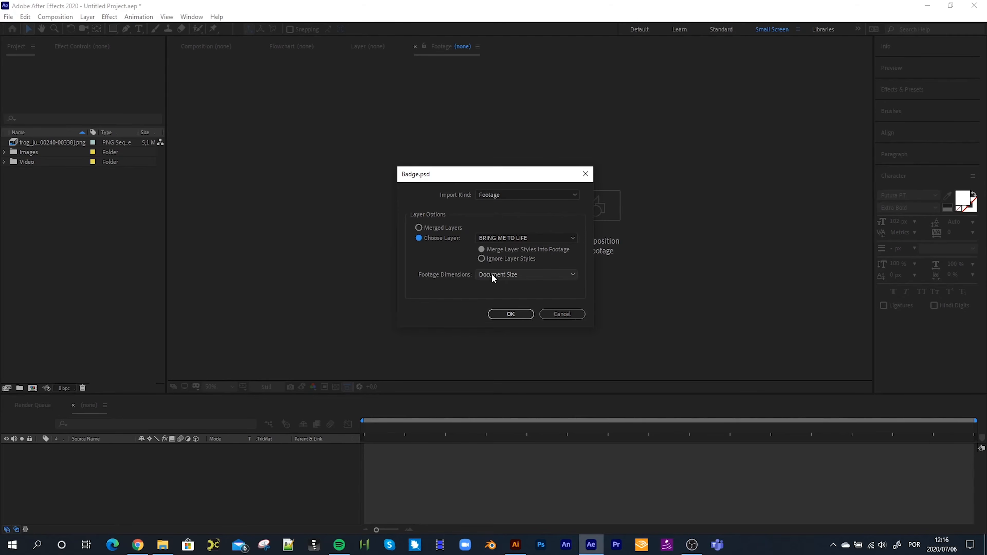
click(521, 276)
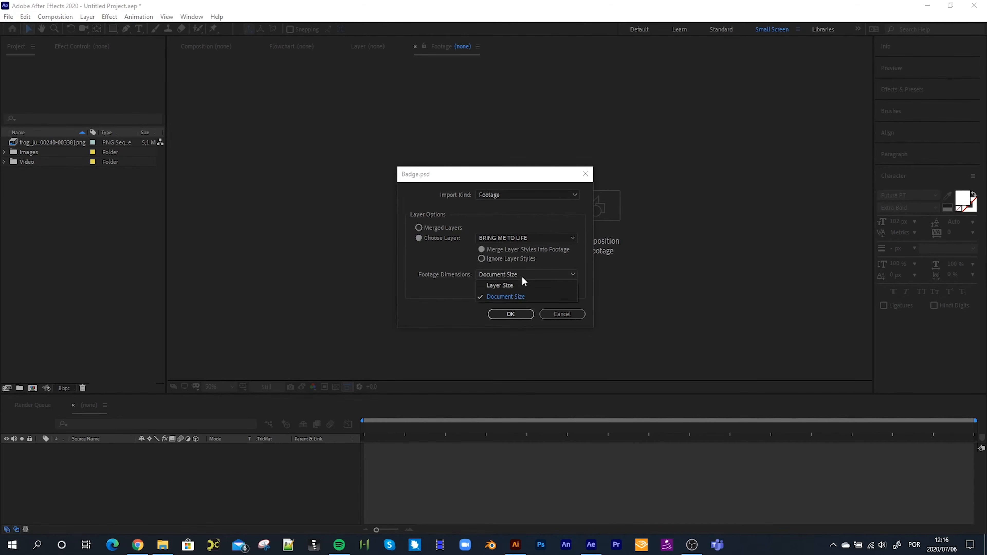
click(517, 287)
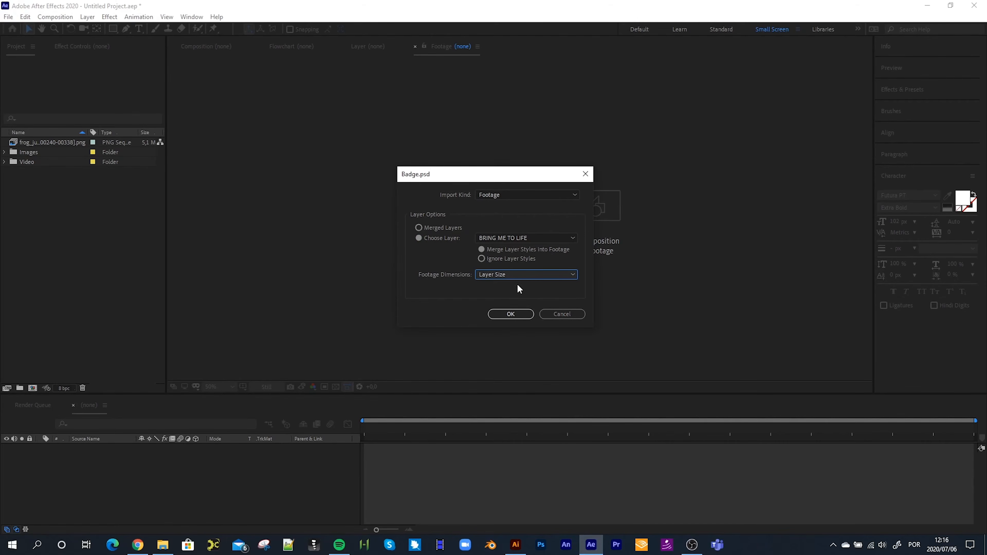
click(511, 315)
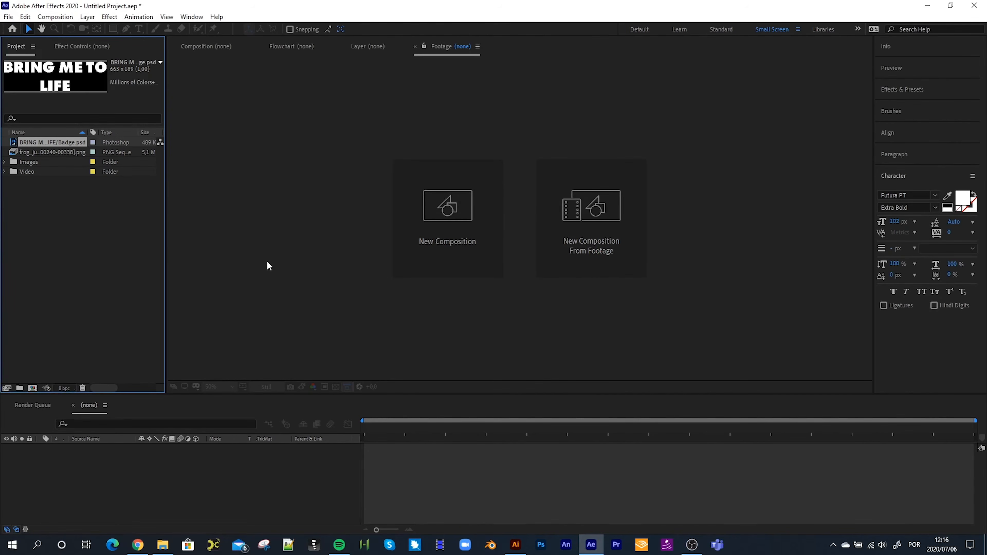
Step: View the layer-sized BRING ME TO LIFE footage in the viewer and undo its import
double_click(48, 142)
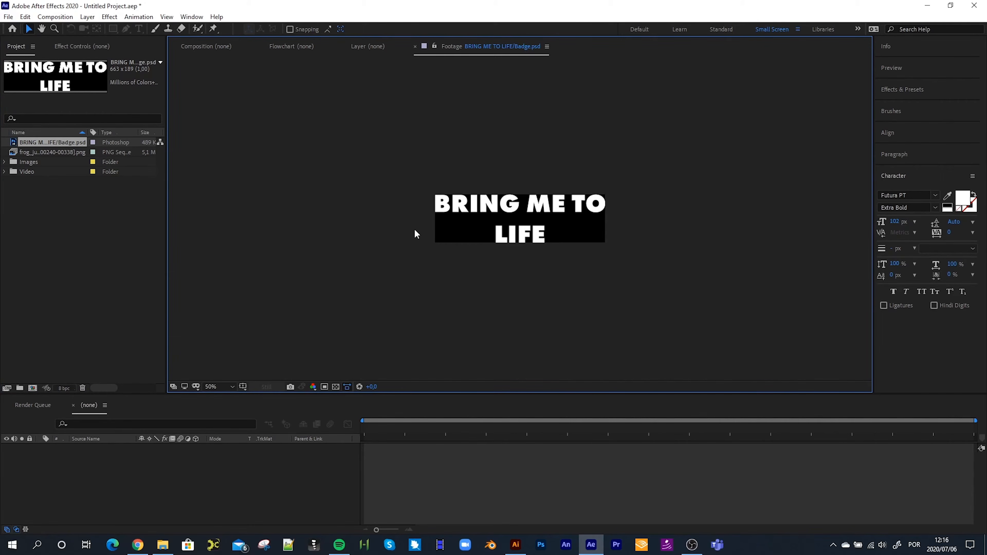
key(ctrl+z)
Step: Import the BRING ME TO LIFE layer of Badge.psd as footage, with Document Size as the footage dimensions
double_click(55, 209)
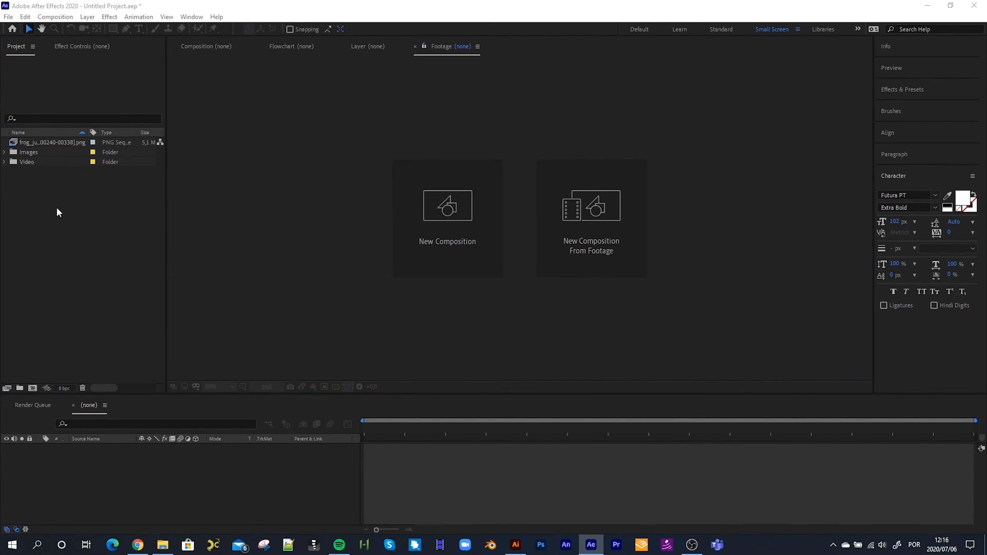
double_click(390, 147)
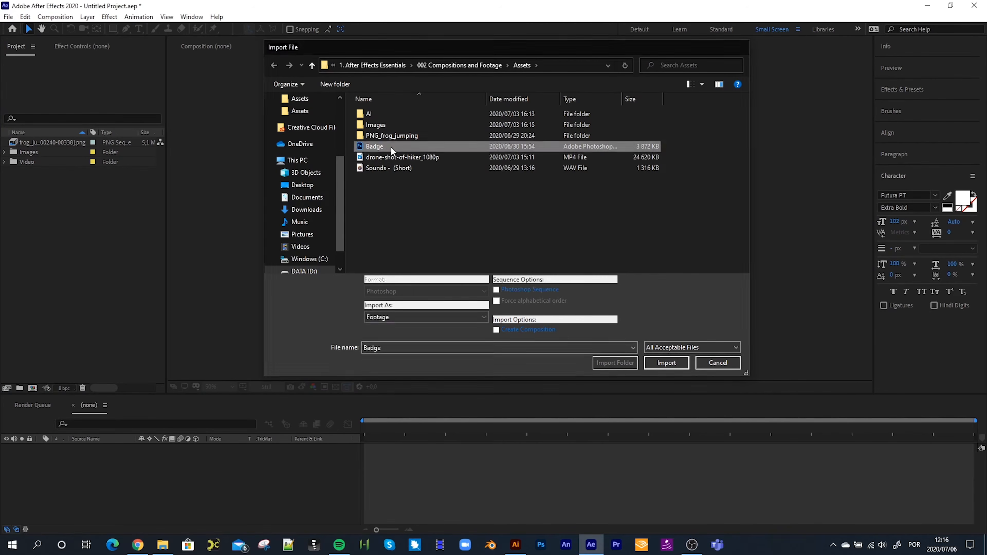
click(418, 238)
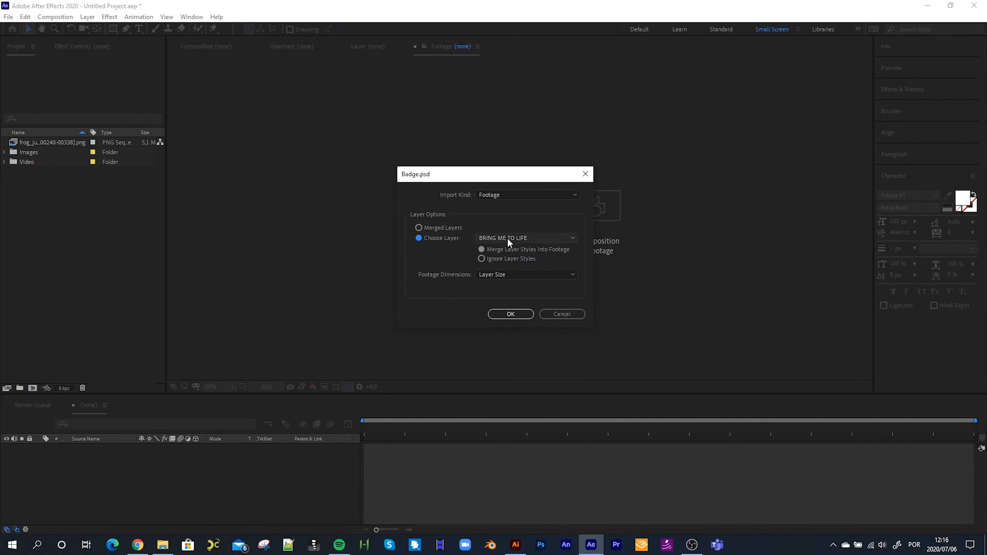
click(504, 274)
click(505, 296)
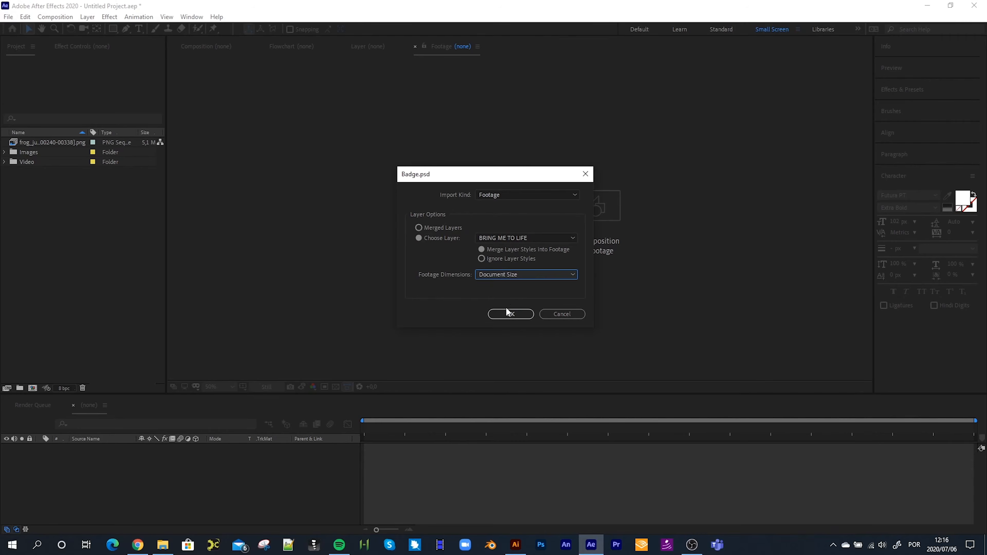
click(507, 314)
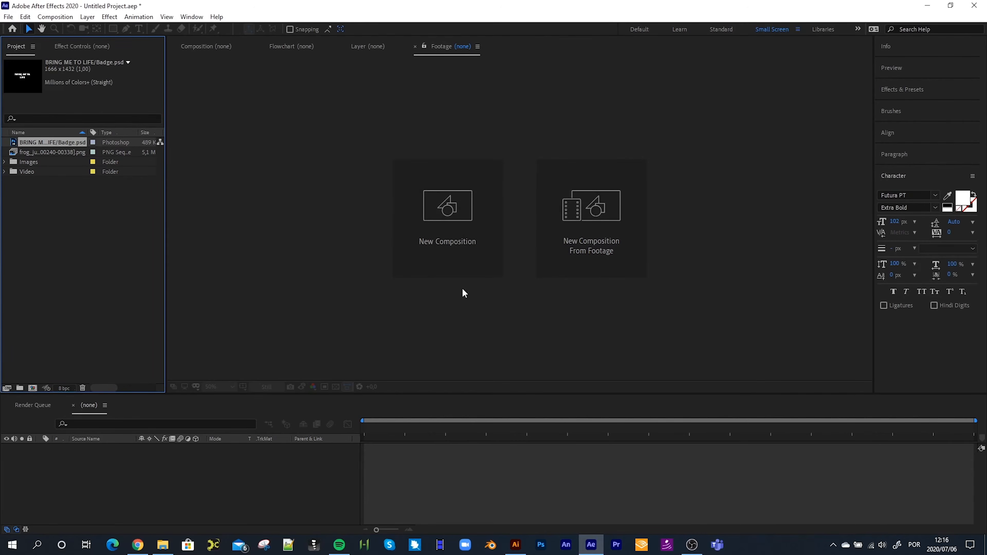
Step: View the document-sized BRING ME TO LIFE footage in the viewer and delete it from the project
double_click(41, 142)
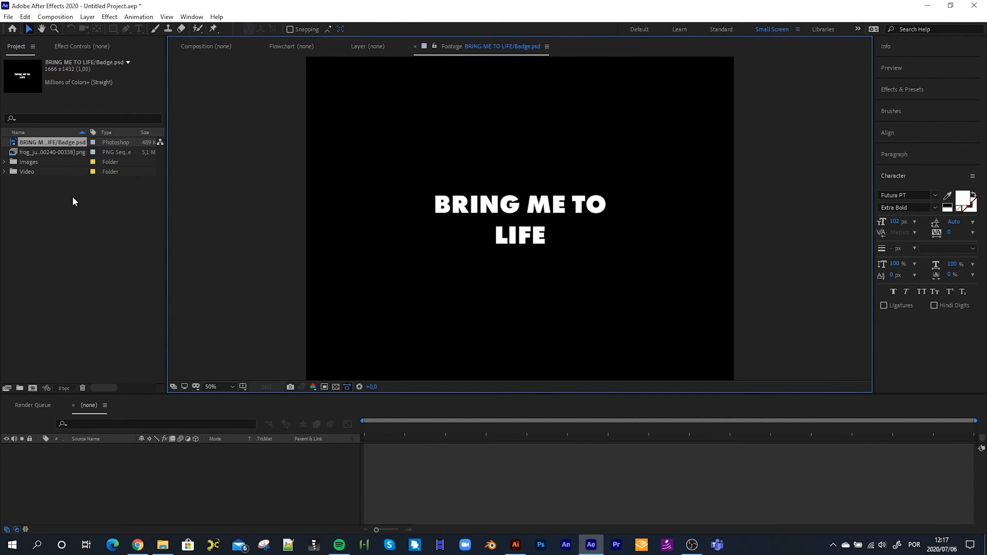
key(Delete)
Step: Import Badge.psd as a composition with editable layer styles and open the Badge composition
double_click(41, 193)
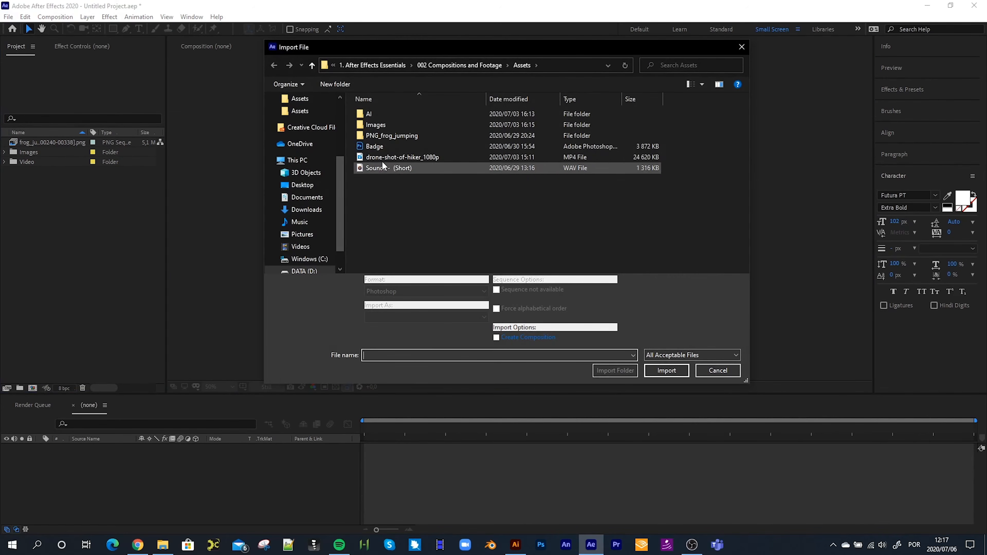
double_click(376, 148)
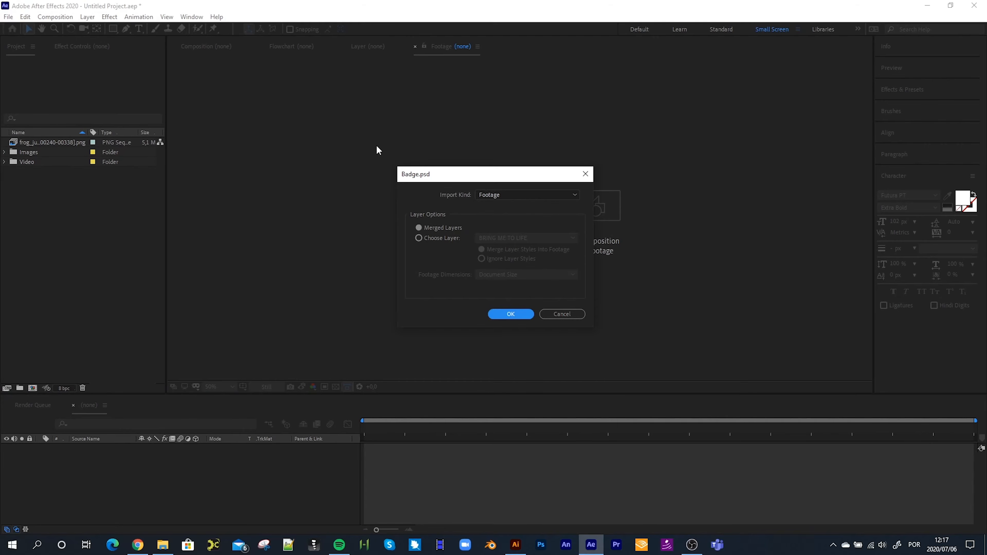
click(491, 194)
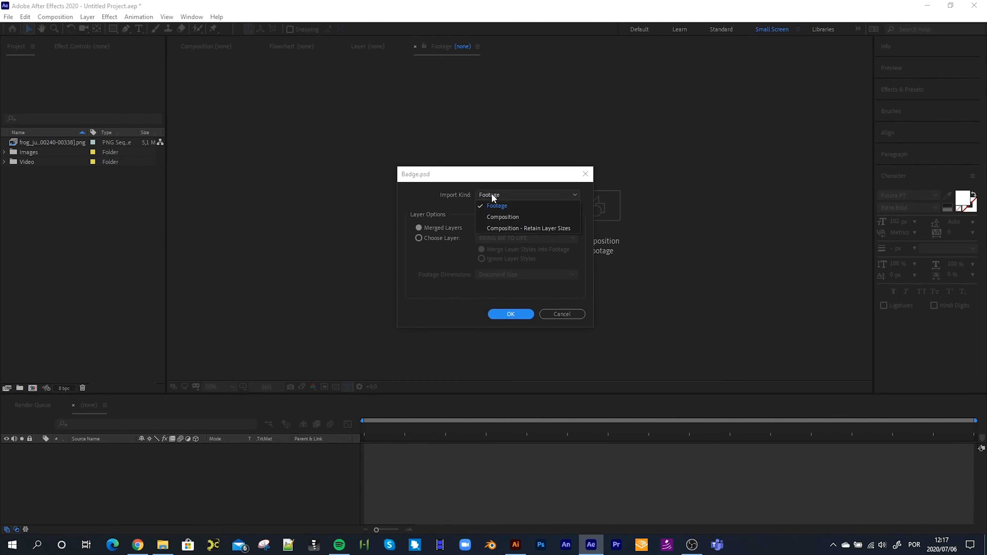
click(498, 217)
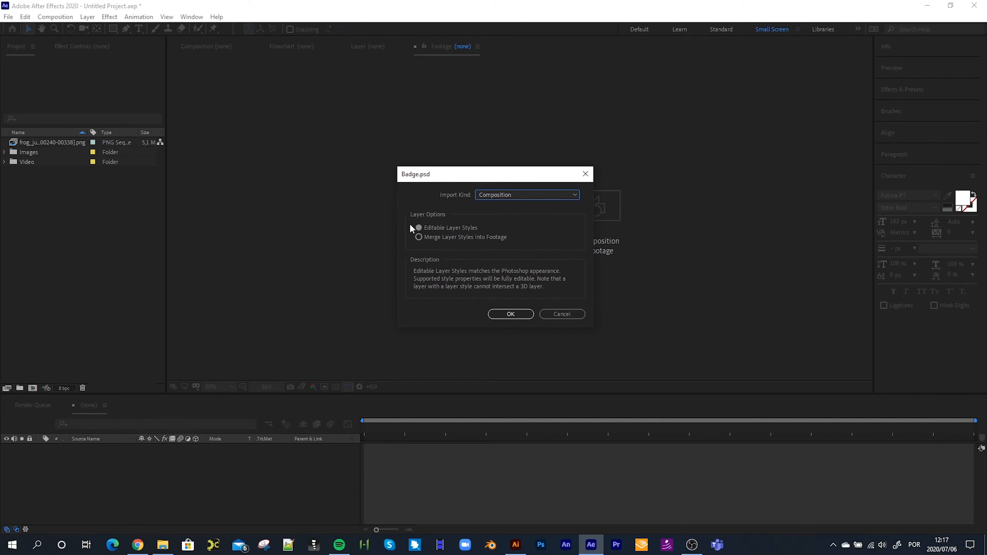
click(541, 195)
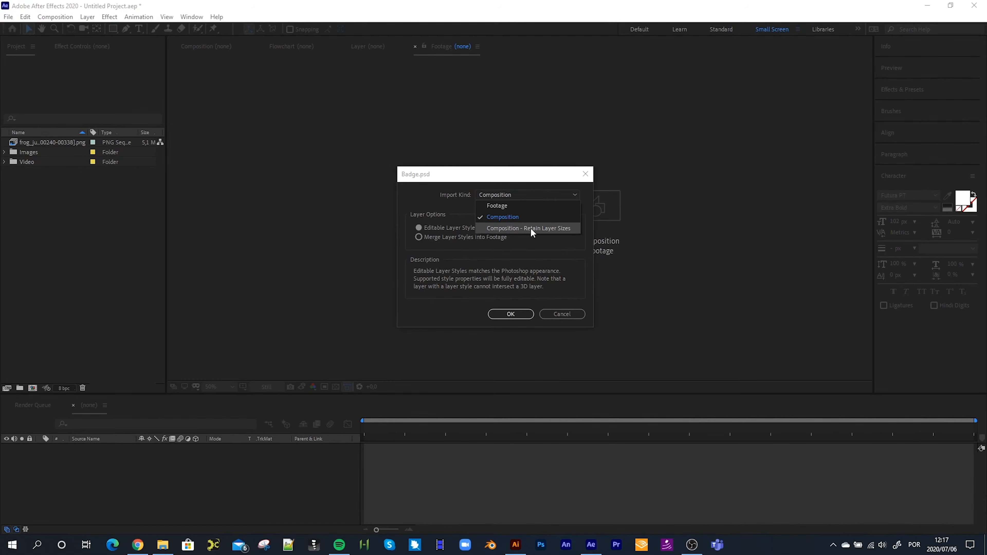
click(506, 217)
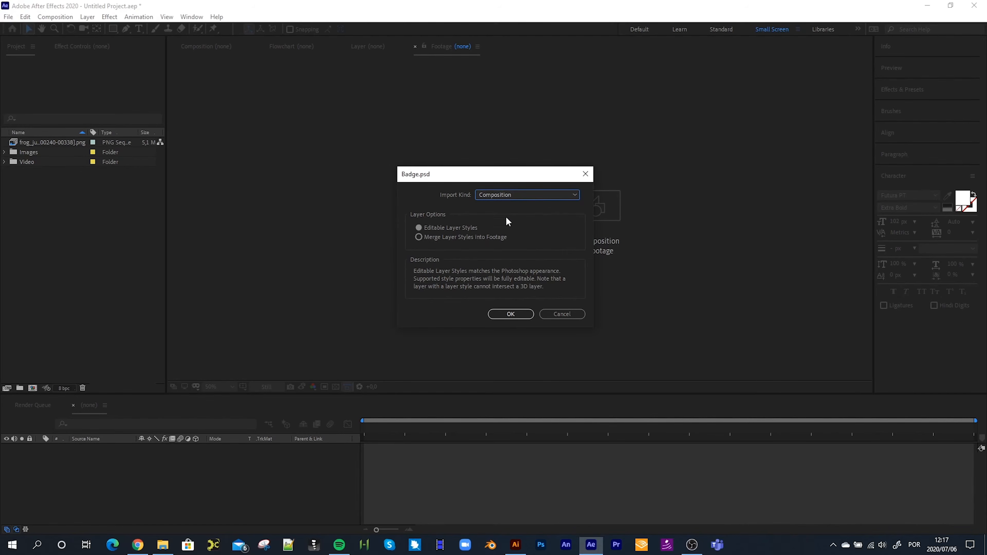
click(511, 314)
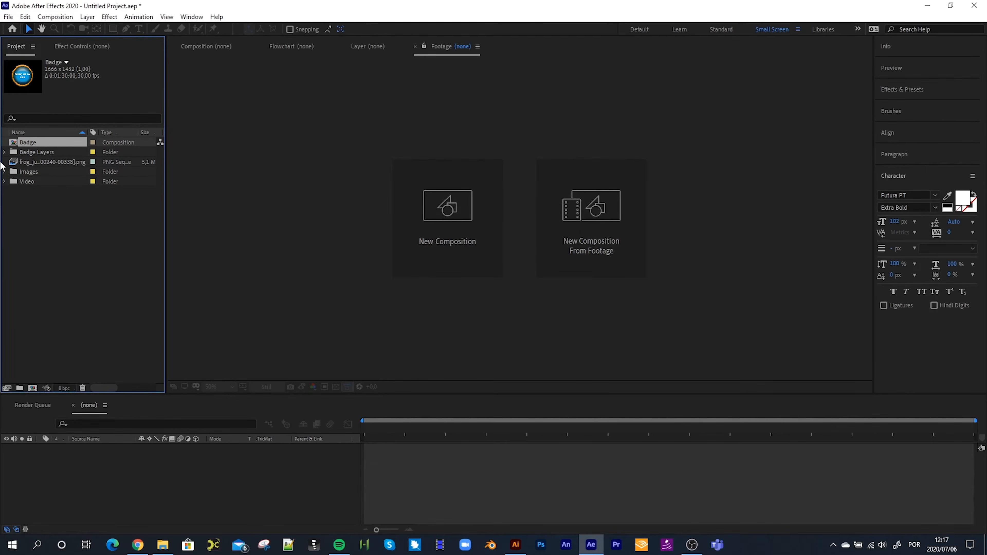
double_click(31, 142)
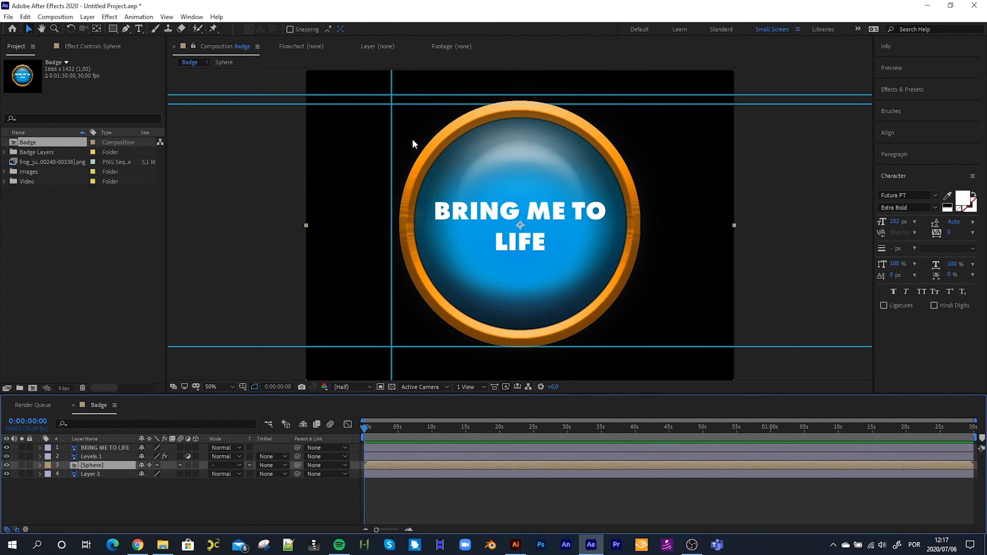
Step: Try moving the document-sized BRING ME TO LIFE layer away from the badge's centre, and undo the move and the Badge import
click(116, 449)
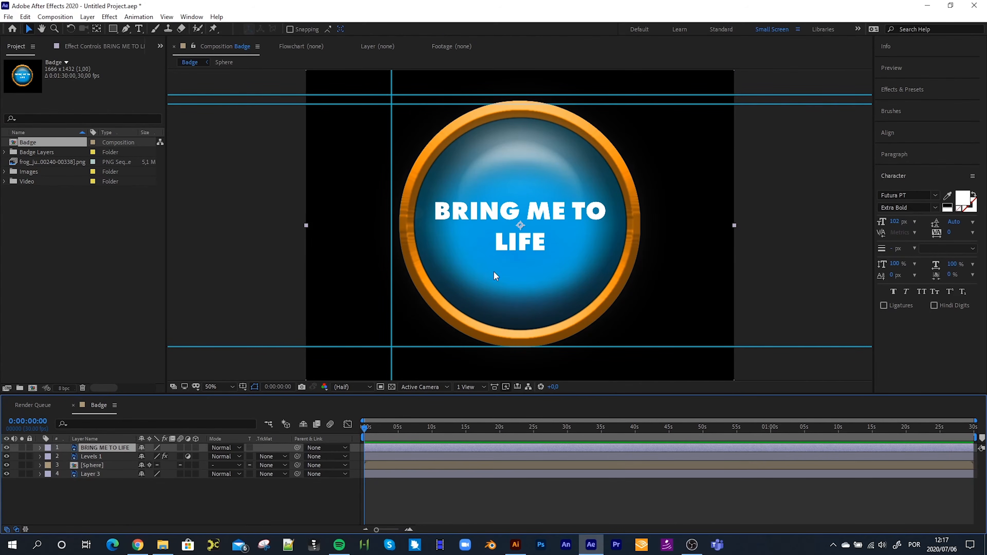
drag(546, 214, 625, 233)
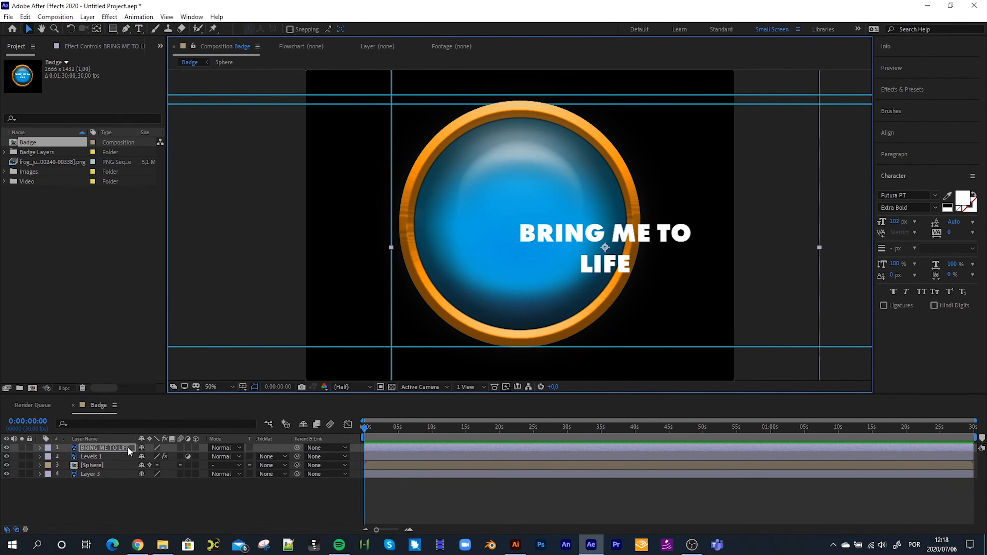
key(ctrl+z)
key(ctrl+z)
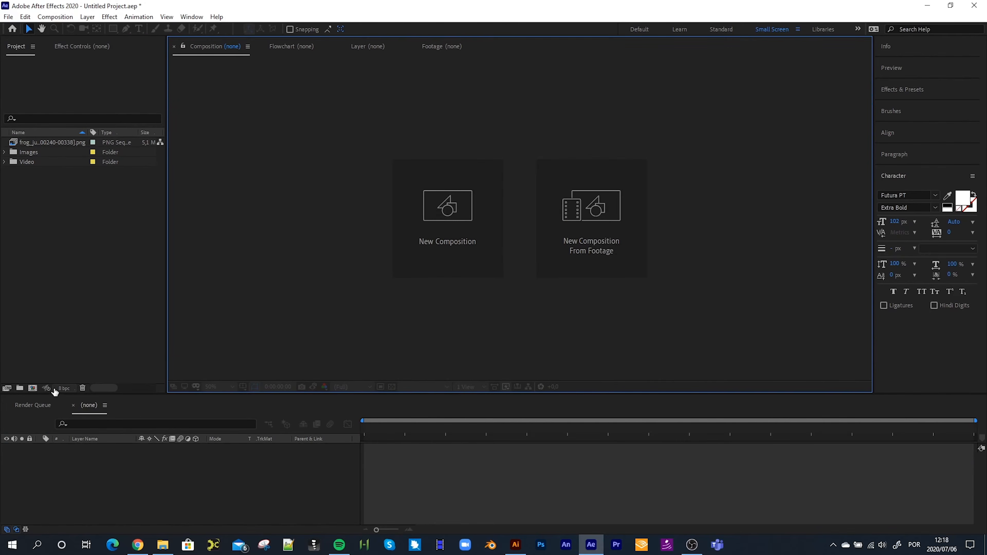
Step: Import Badge.psd as Composition - Retain Layer Sizes with editable layer styles, and open the Badge composition
double_click(47, 201)
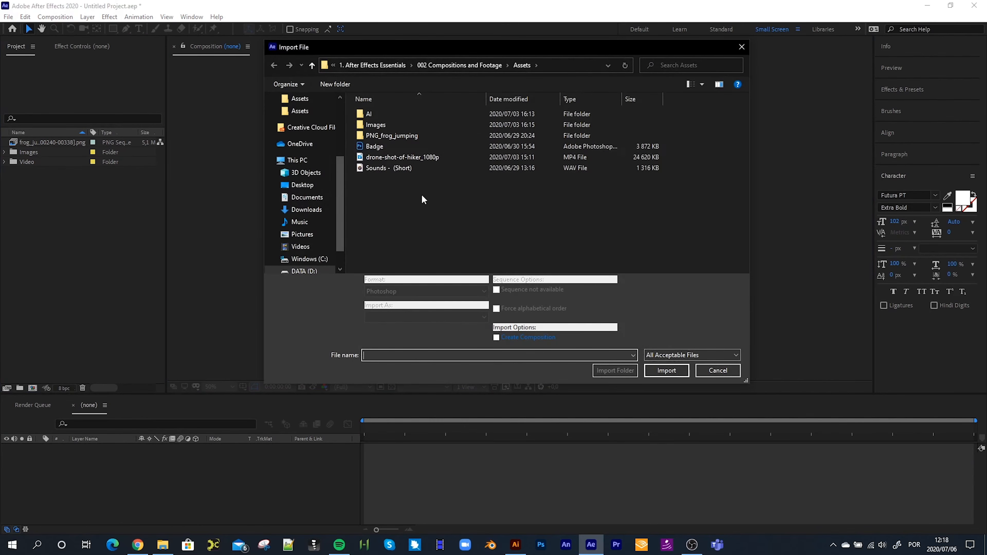
double_click(407, 146)
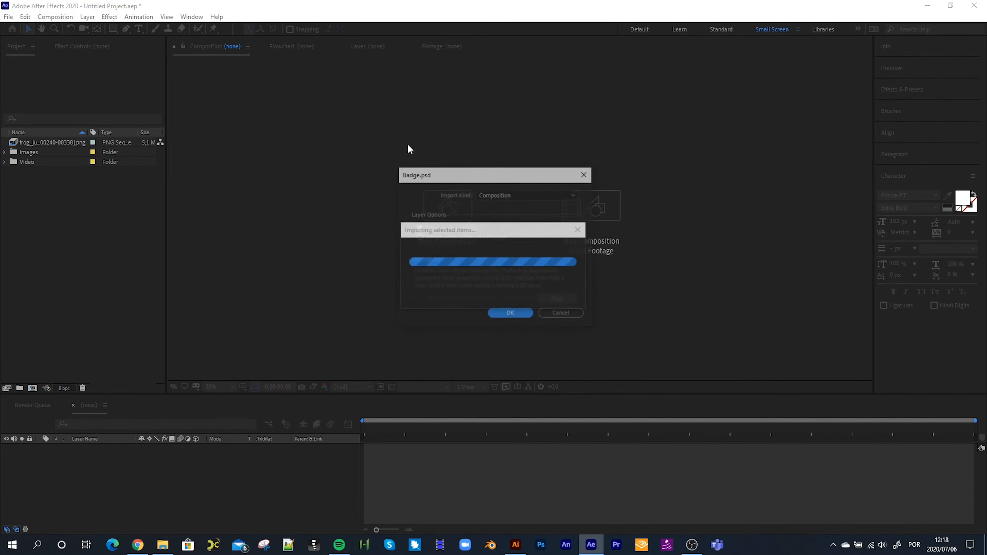
click(504, 195)
click(509, 228)
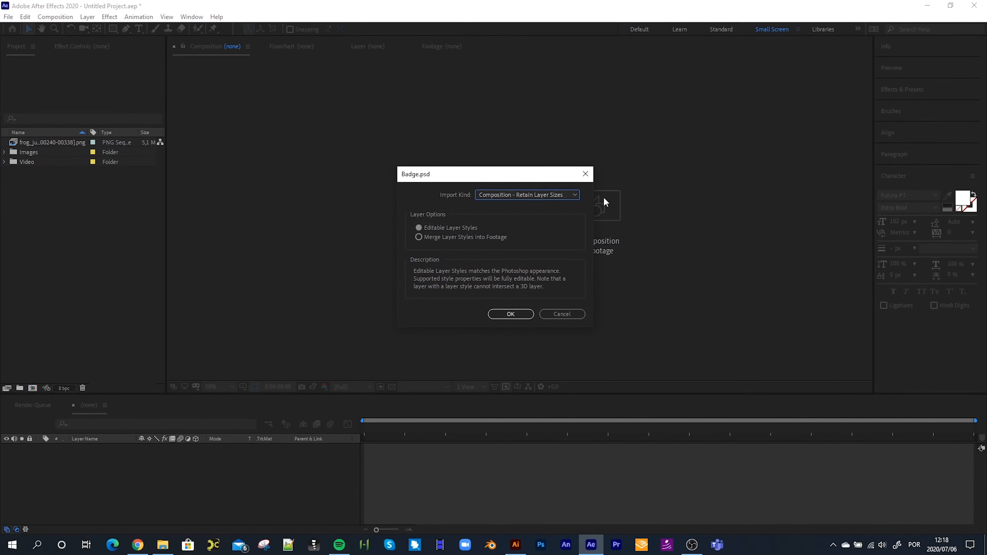
click(505, 314)
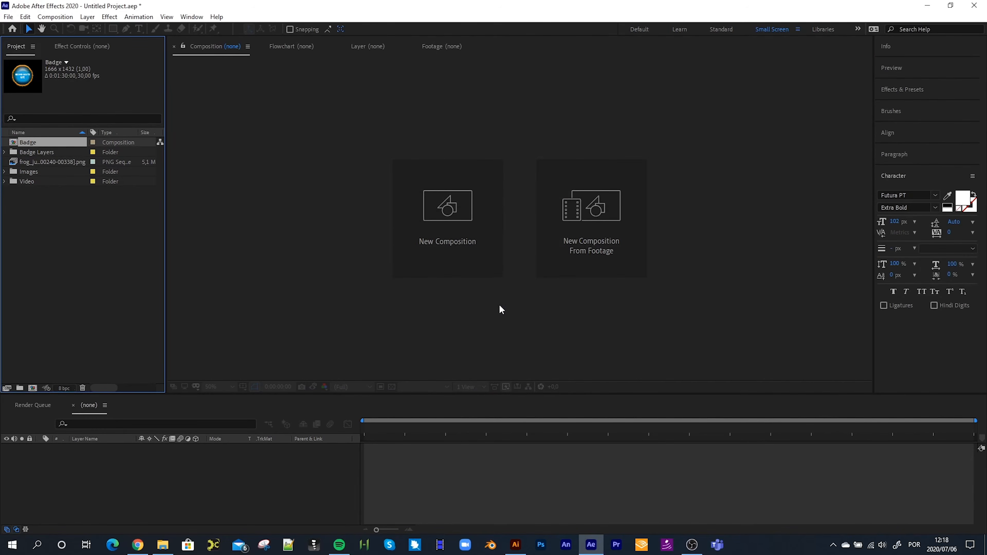
double_click(35, 143)
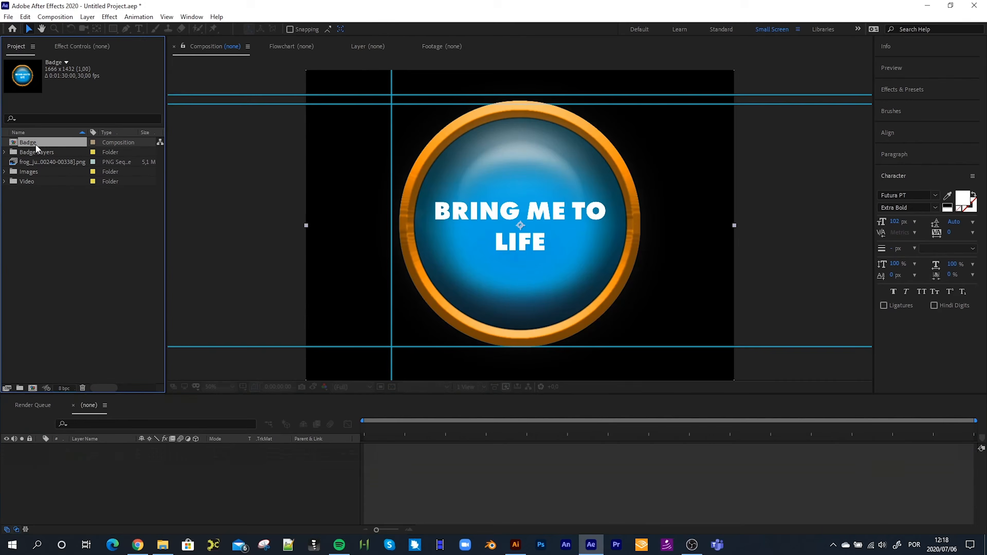
Step: Try moving the layer-sized BRING ME TO LIFE text sideways across the badge and undo the move
click(96, 447)
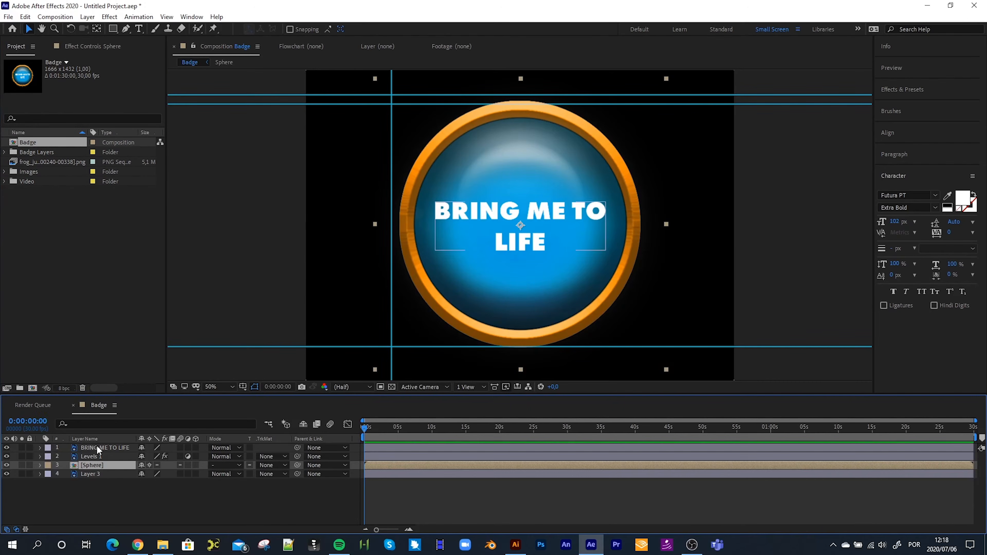
drag(559, 212, 426, 214)
key(ctrl+z)
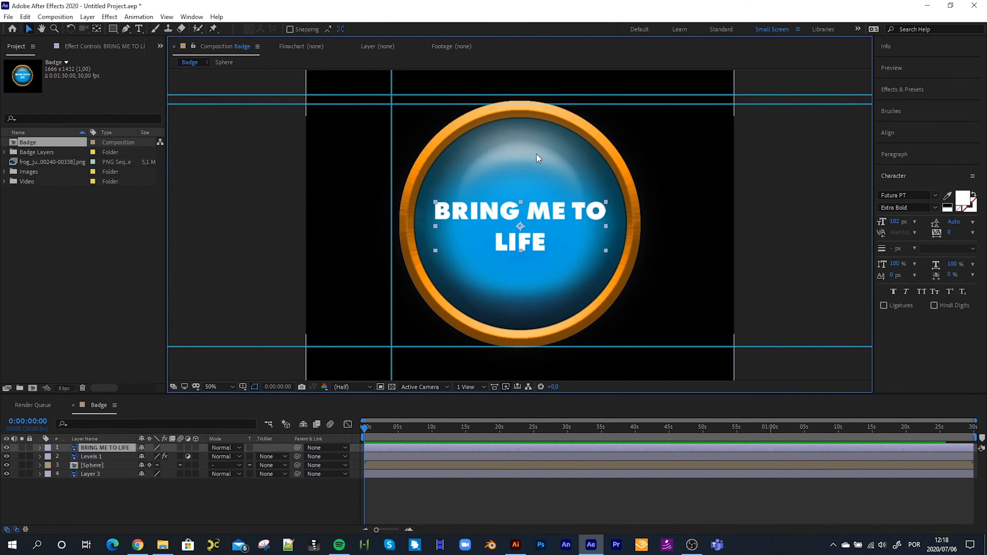
Step: Hide the Levels 1 layer, try moving the Sphere in the viewer, undo the move and show Levels 1 again
click(536, 154)
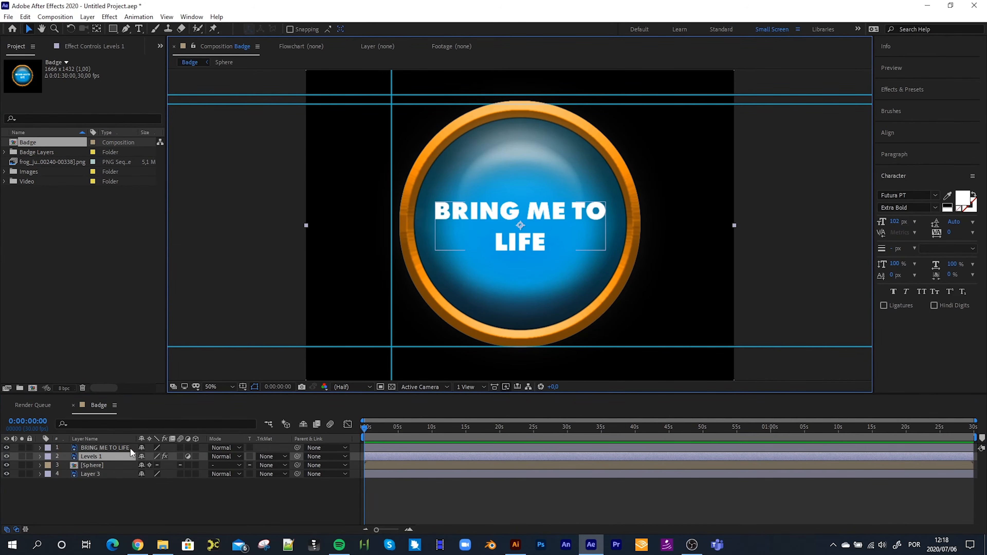
click(7, 455)
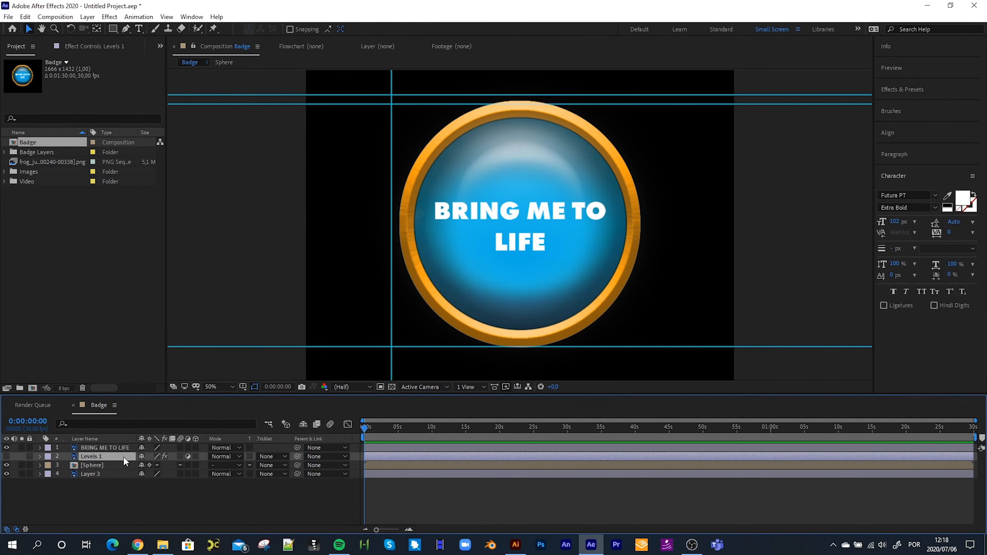
click(493, 146)
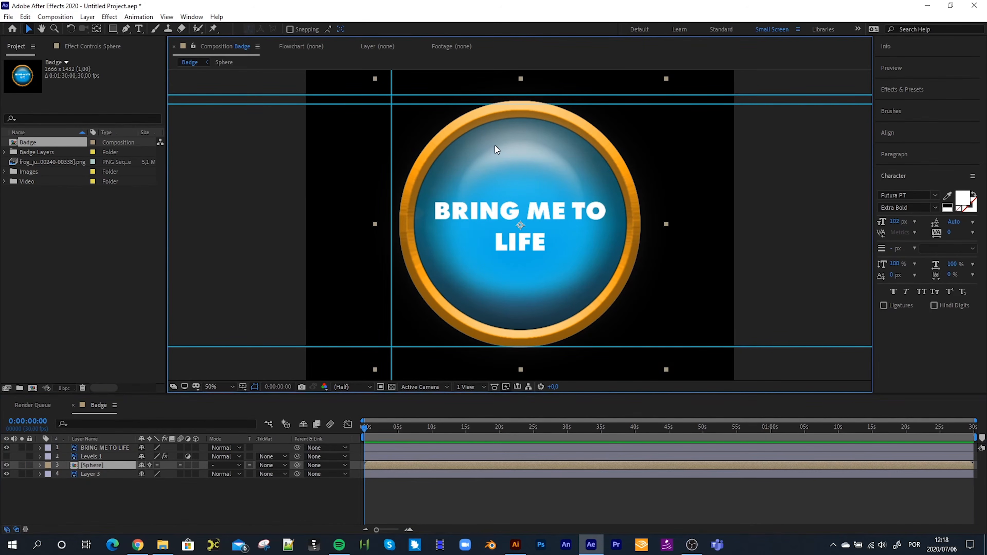
drag(495, 150, 442, 131)
key(ctrl+z)
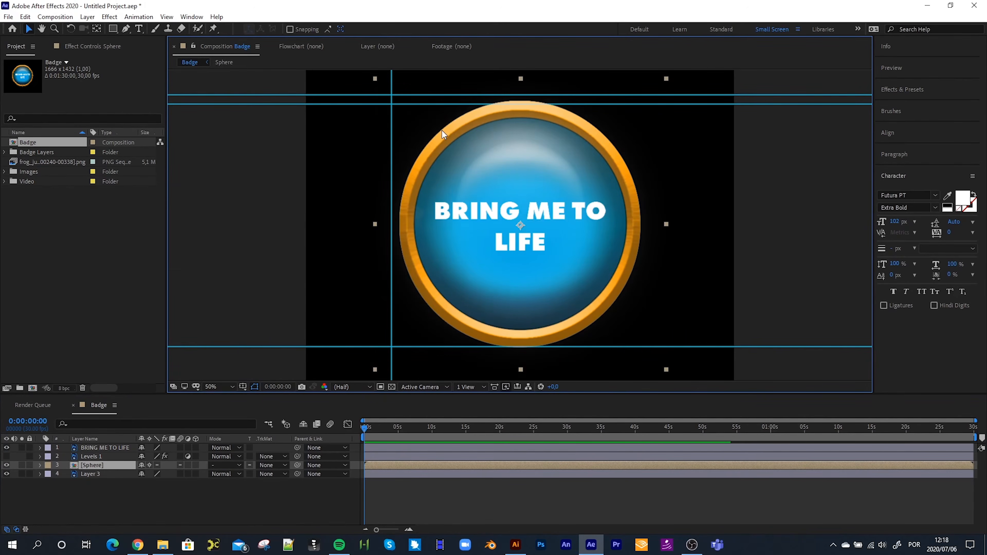
click(6, 456)
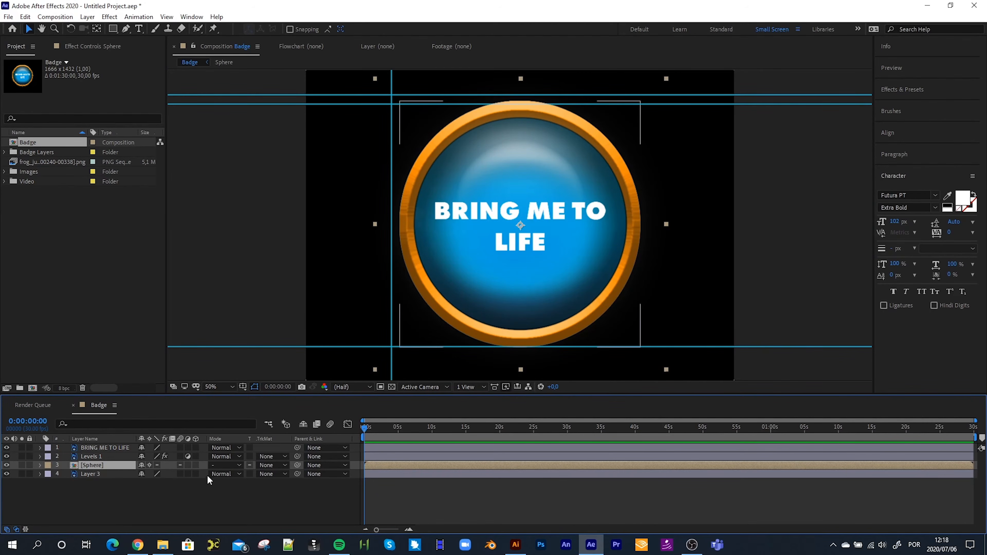
Step: Open the nested Sphere composition and inspect the bounds of its Top reflex, extra effects and light layers
click(95, 491)
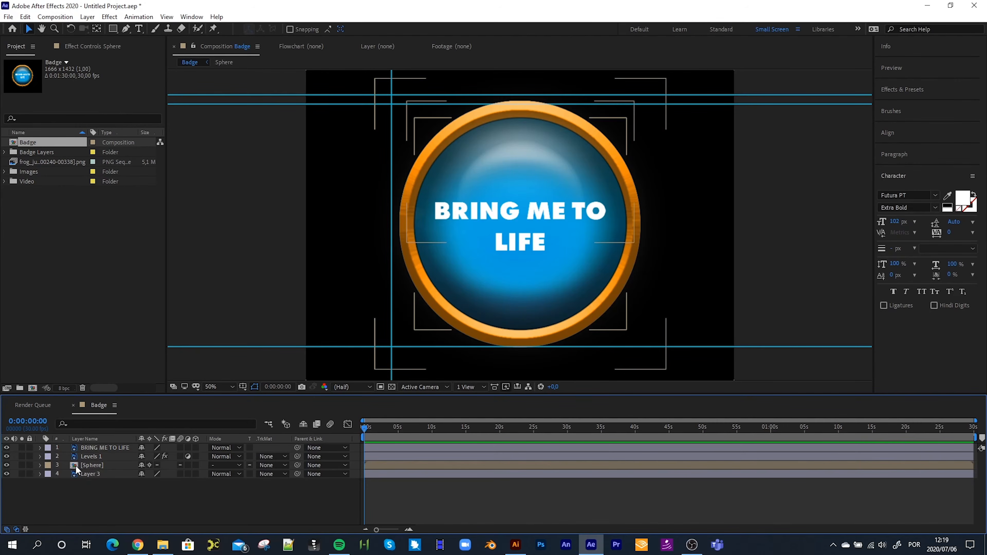
double_click(76, 465)
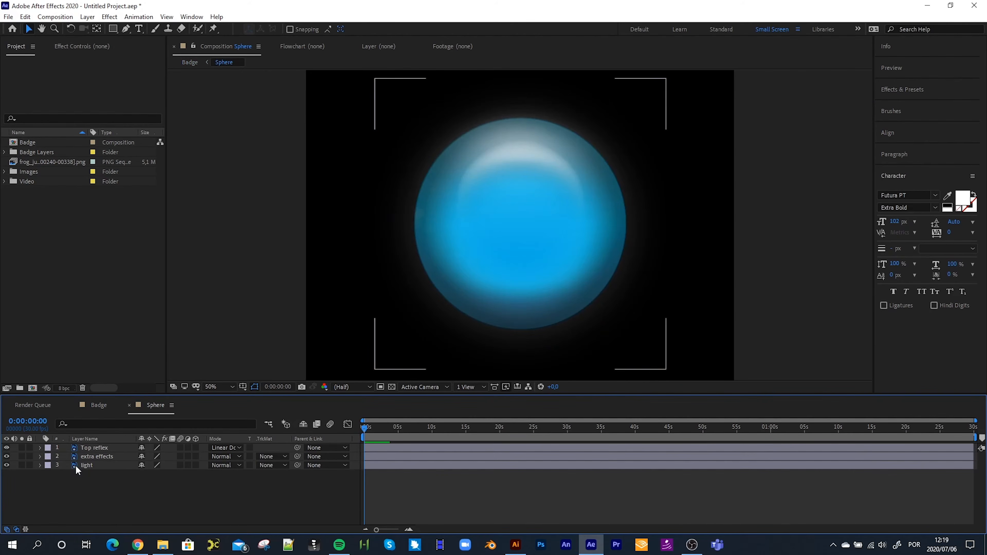
click(83, 444)
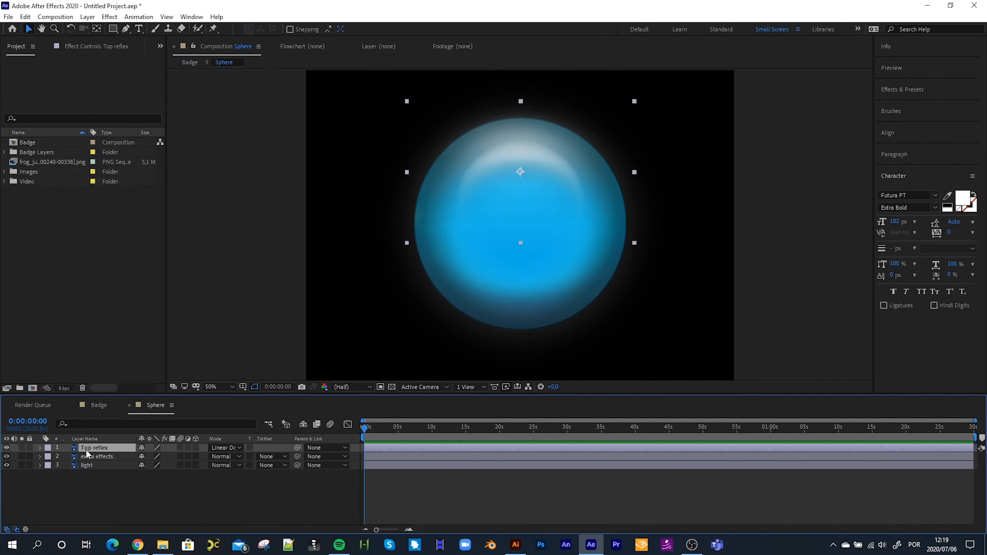
click(86, 453)
click(87, 465)
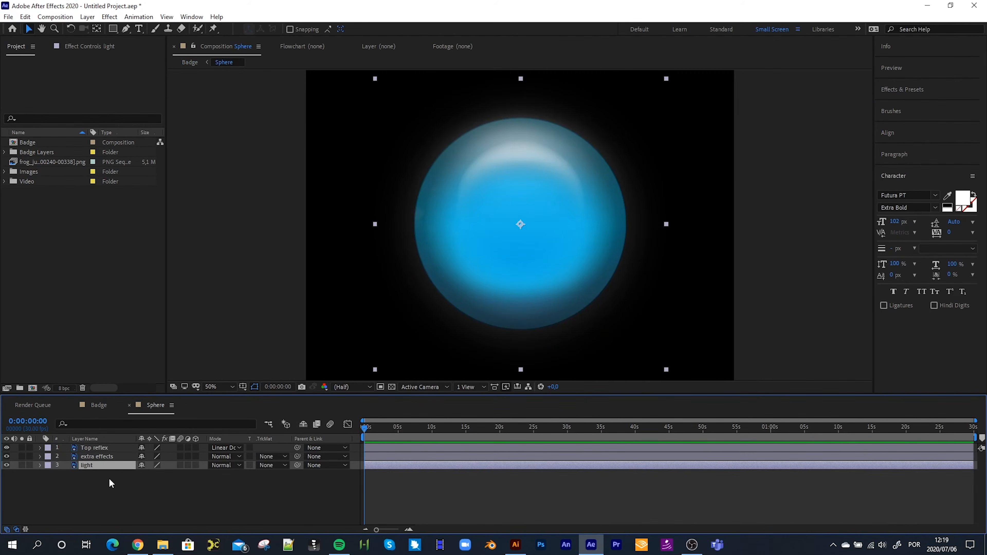
Step: Hide and show the Top reflex, extra effects and light layers one at a time, and clear the layer selection
click(6, 448)
click(7, 448)
click(6, 457)
click(7, 457)
click(7, 465)
click(7, 465)
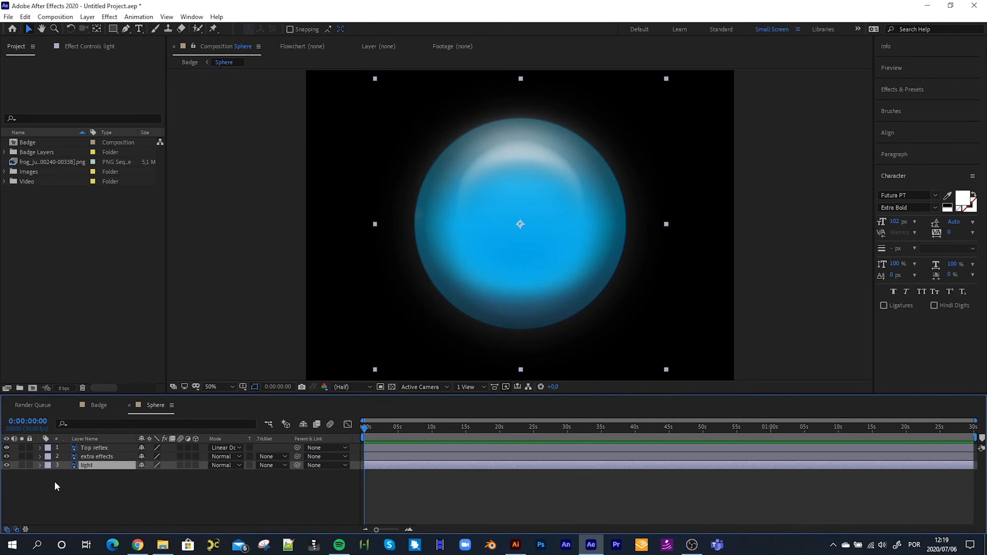
click(118, 493)
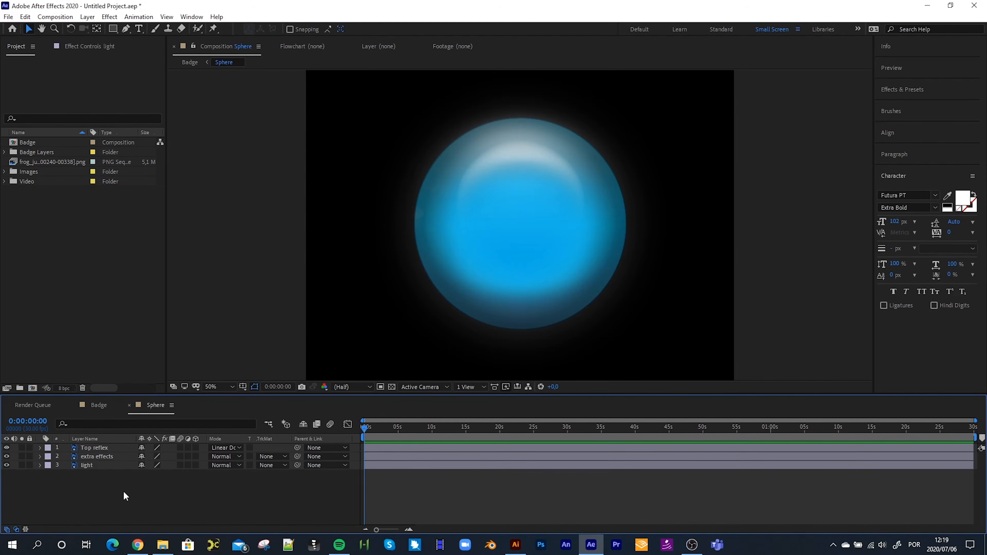
Step: Set the Bevel and Emboss size of the extra effects layer to 250 and return to the Badge composition
click(89, 456)
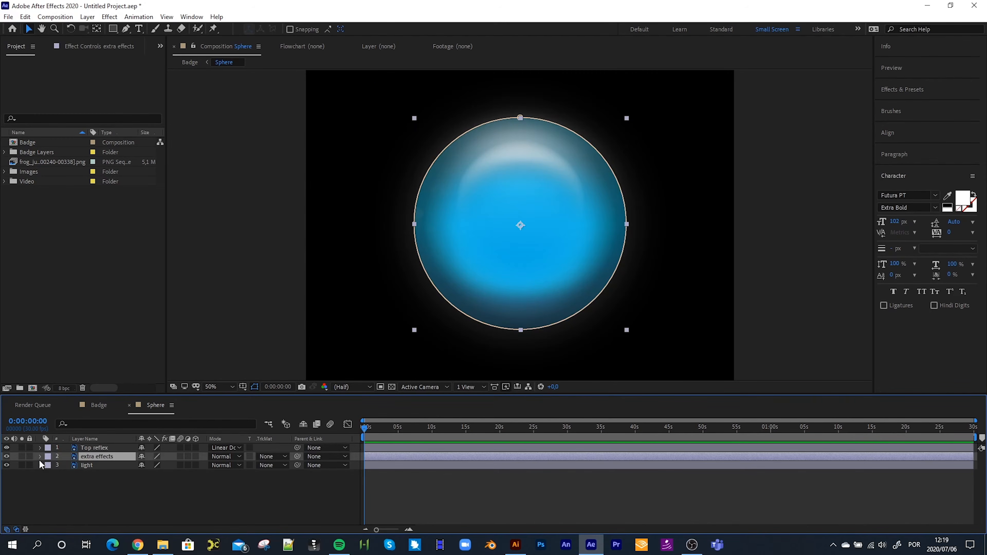
click(40, 456)
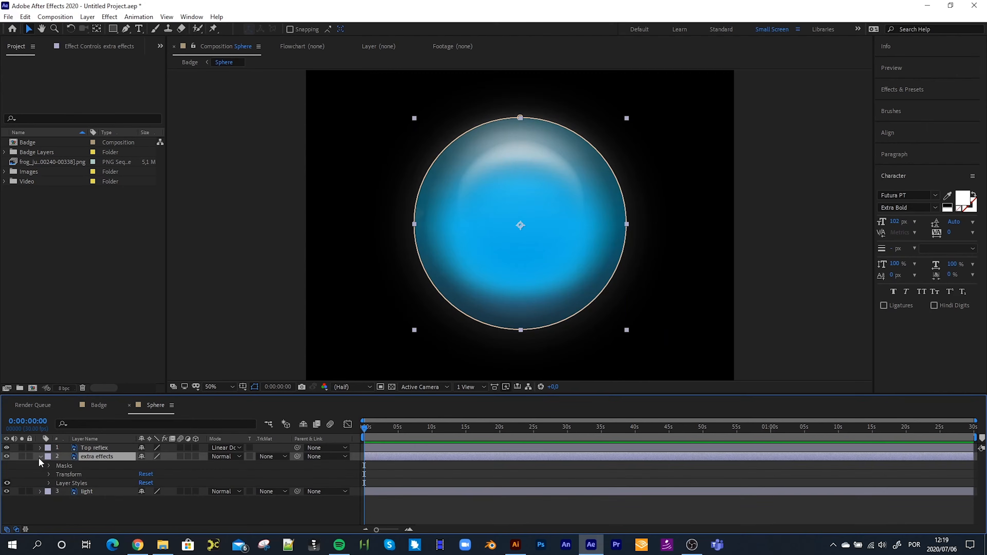
click(49, 483)
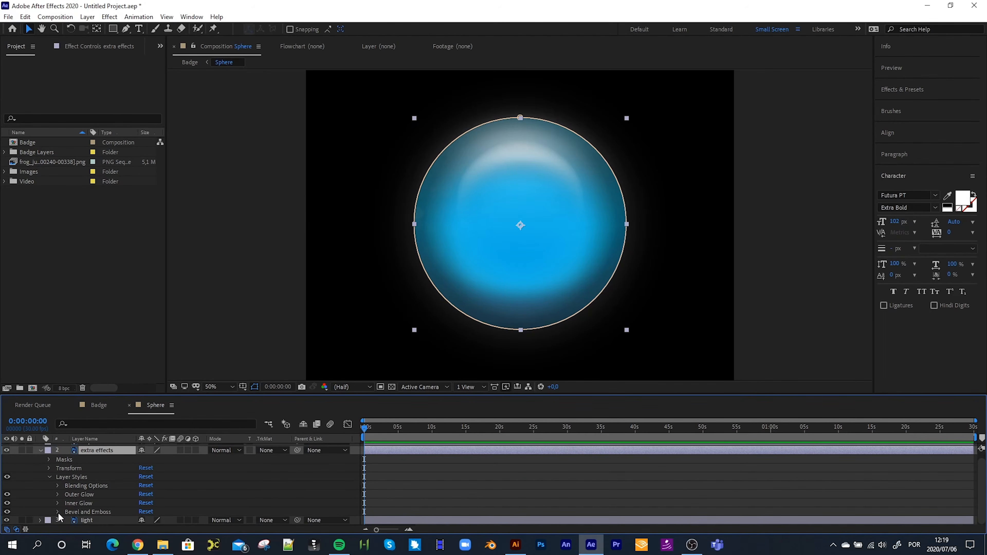
click(58, 512)
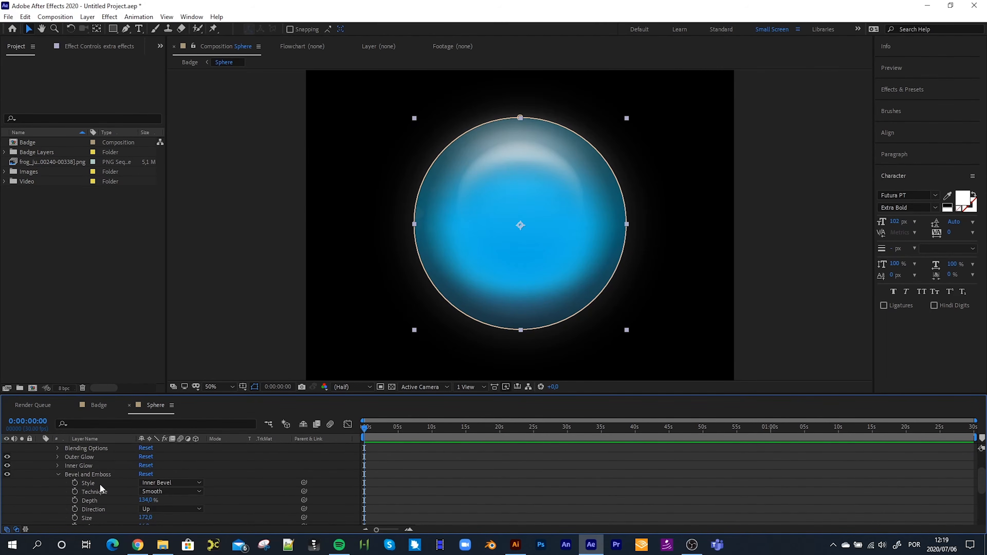
scroll(100, 468, down, 5)
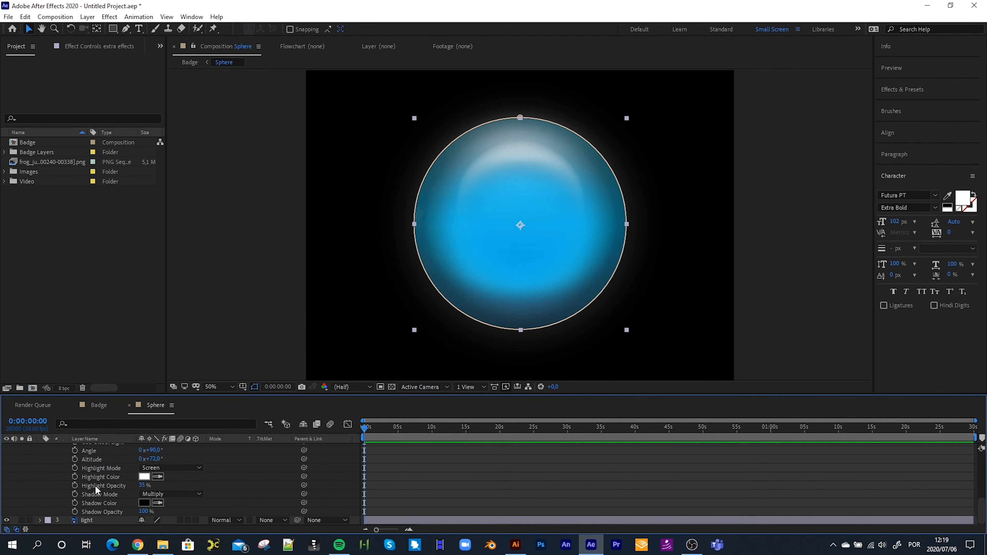
scroll(94, 485, up, 3)
drag(142, 478, 187, 478)
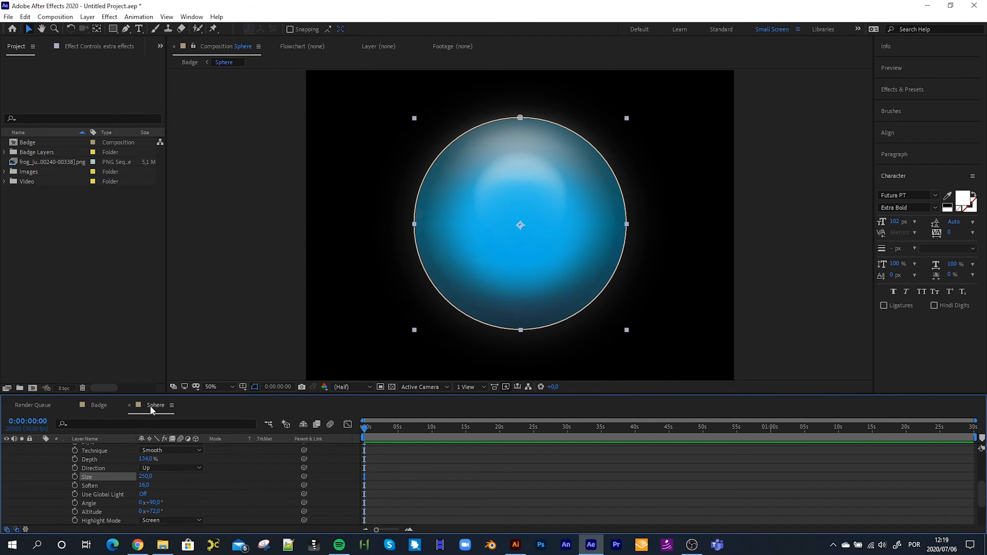
click(101, 405)
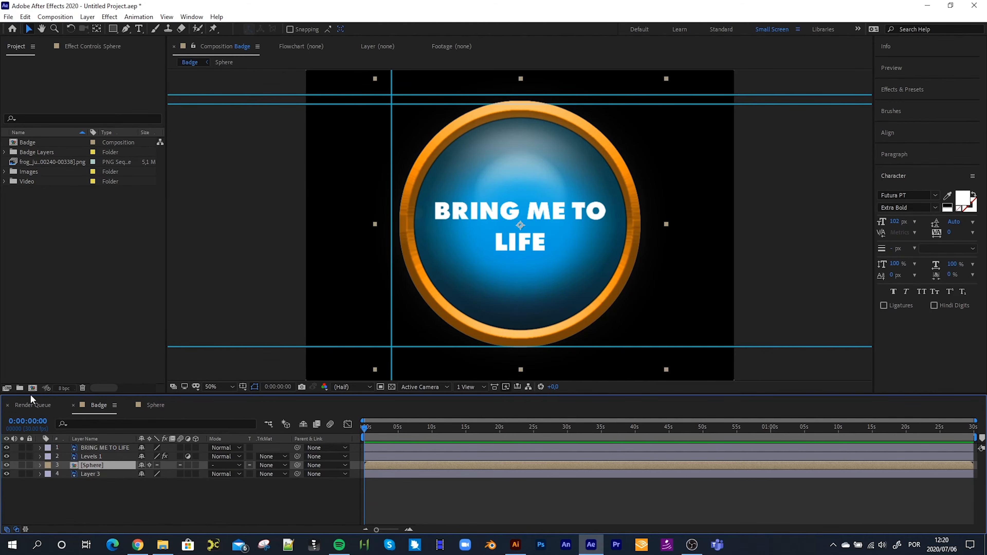
Step: Create a new project folder named PSD
click(19, 388)
text(PSD)
key(Return)
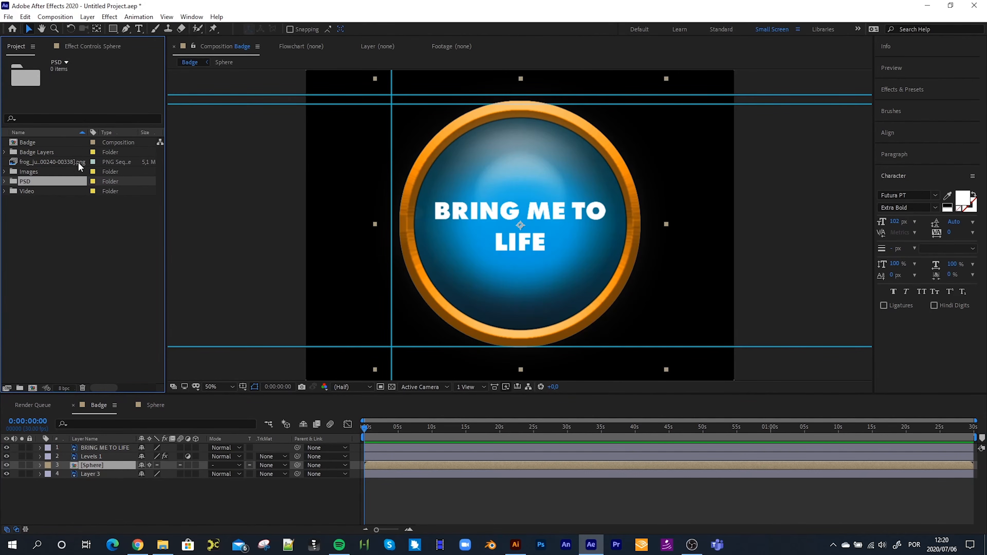
Step: Move the Badge composition and Badge Layers folder into the PSD folder, and the frog PNG sequence into the Images folder
click(32, 146)
shift+click(35, 154)
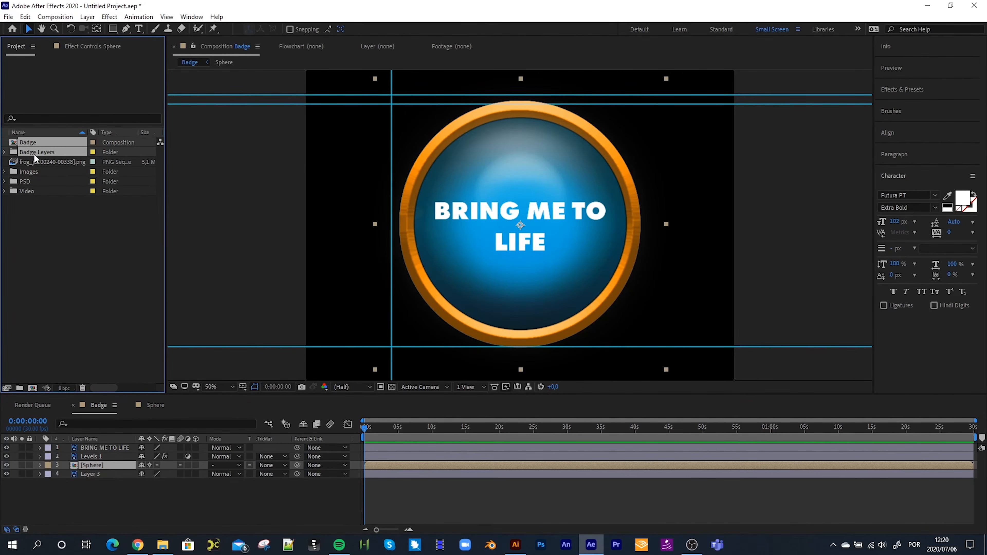
drag(38, 154, 39, 185)
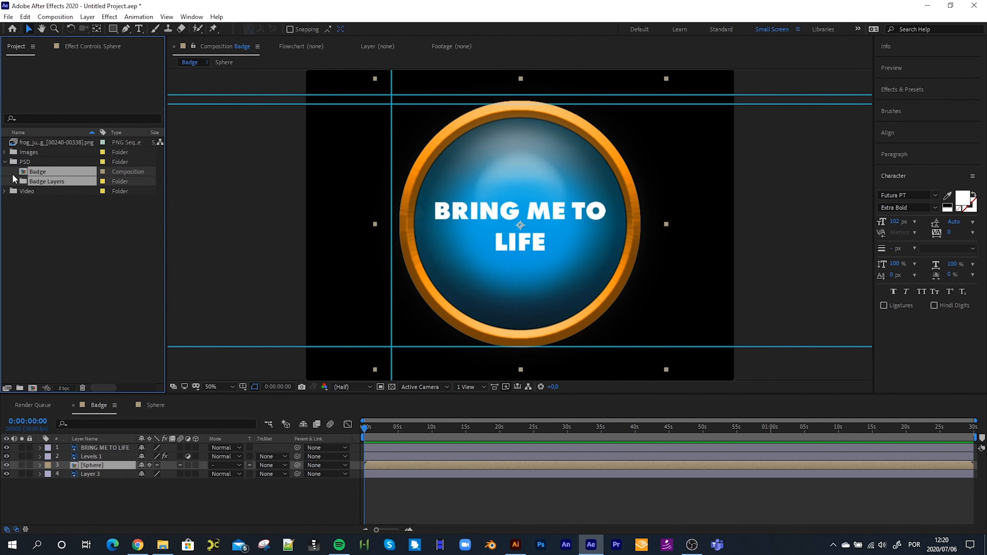
click(5, 162)
drag(34, 145, 32, 154)
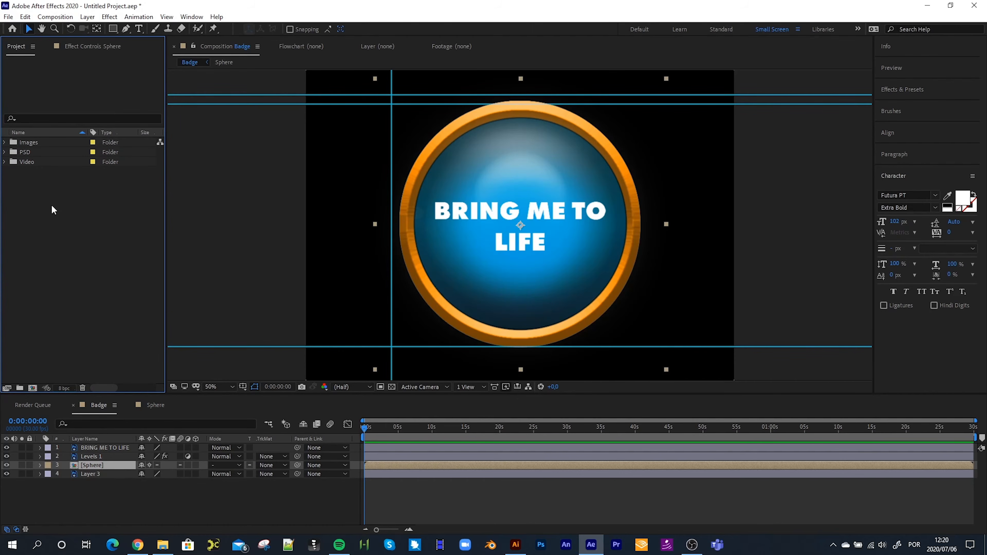
Step: Set the label colour of the Video folder to Cyan and of the PSD folder to Pink
click(93, 162)
click(118, 345)
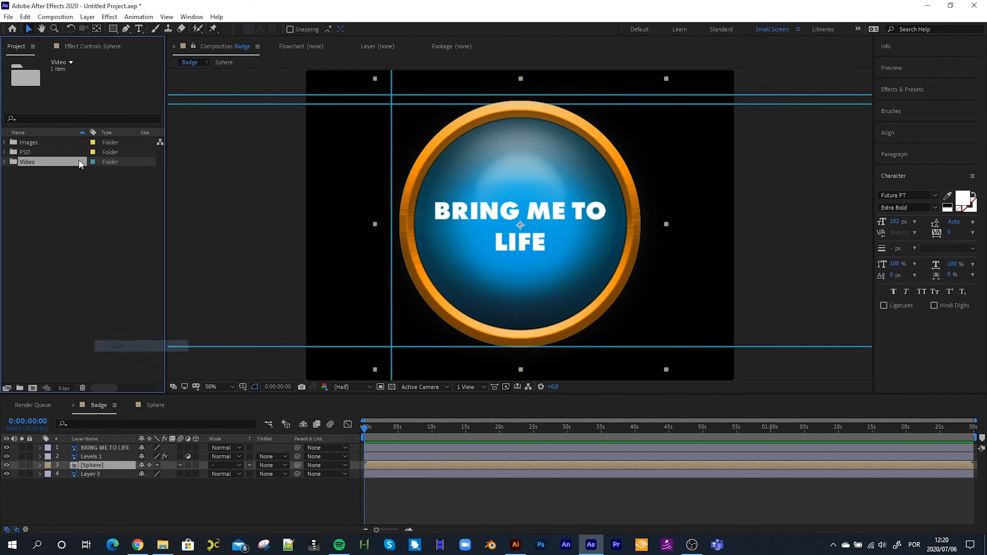
click(93, 153)
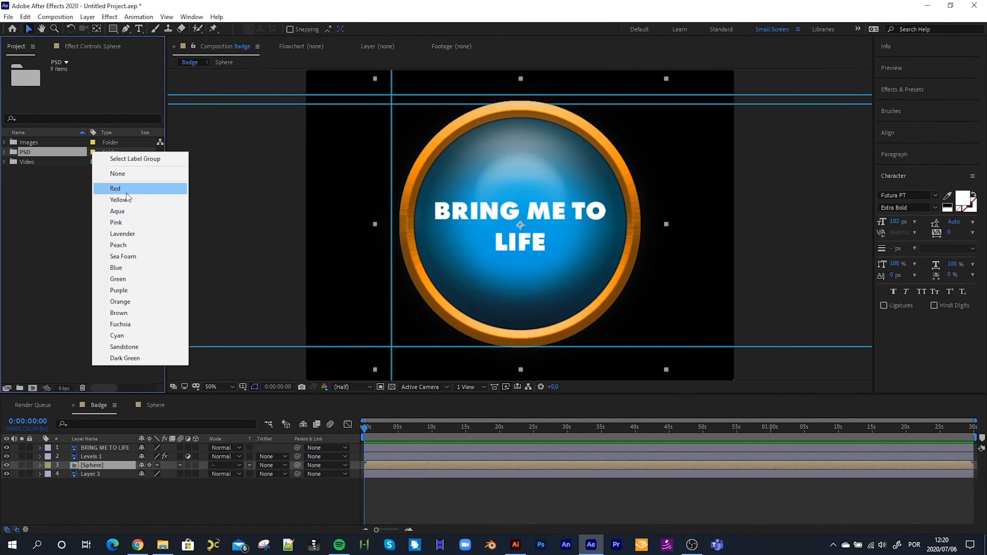
click(121, 222)
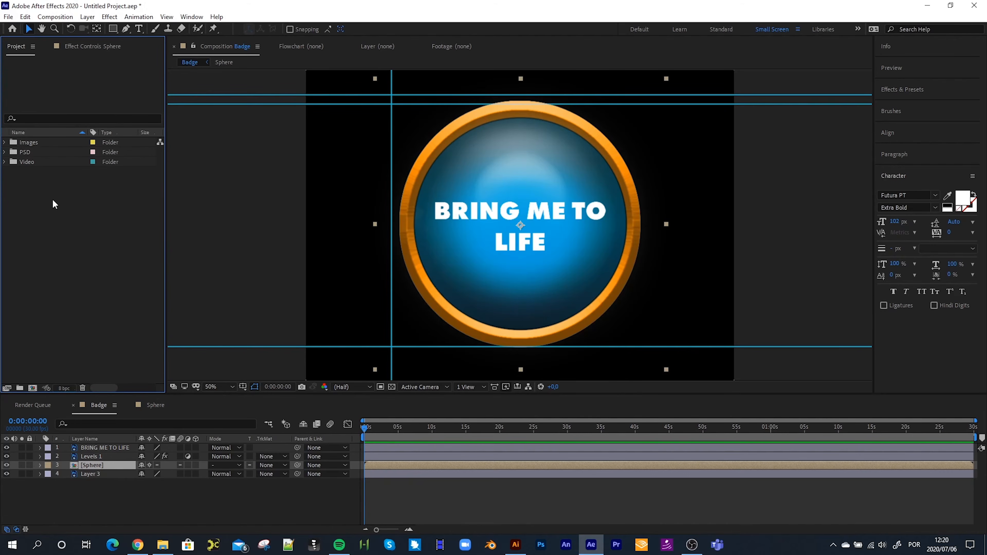
Step: Open the AI assets folder for importing, and switch to Illustrator to view the Sunset_beach artwork
double_click(30, 187)
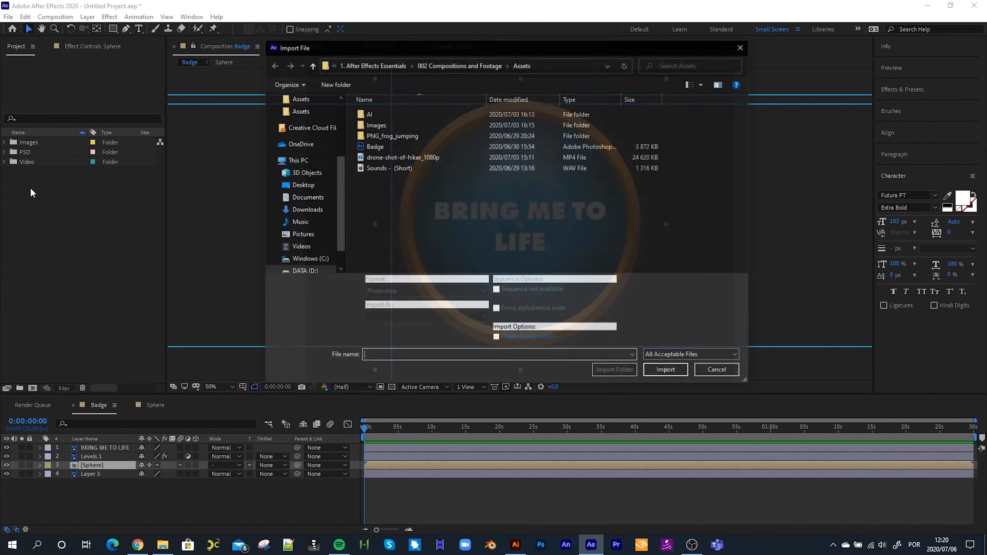
double_click(377, 113)
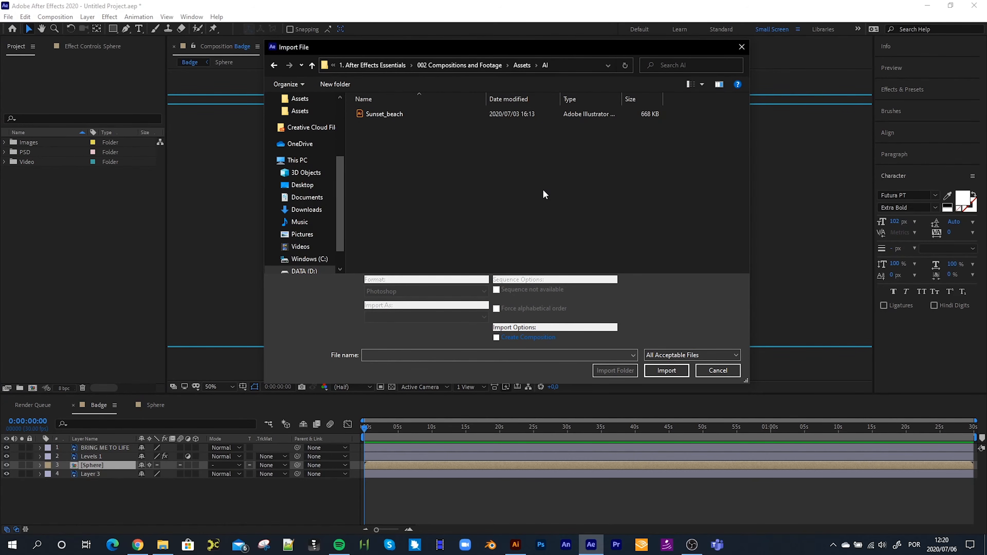
click(516, 547)
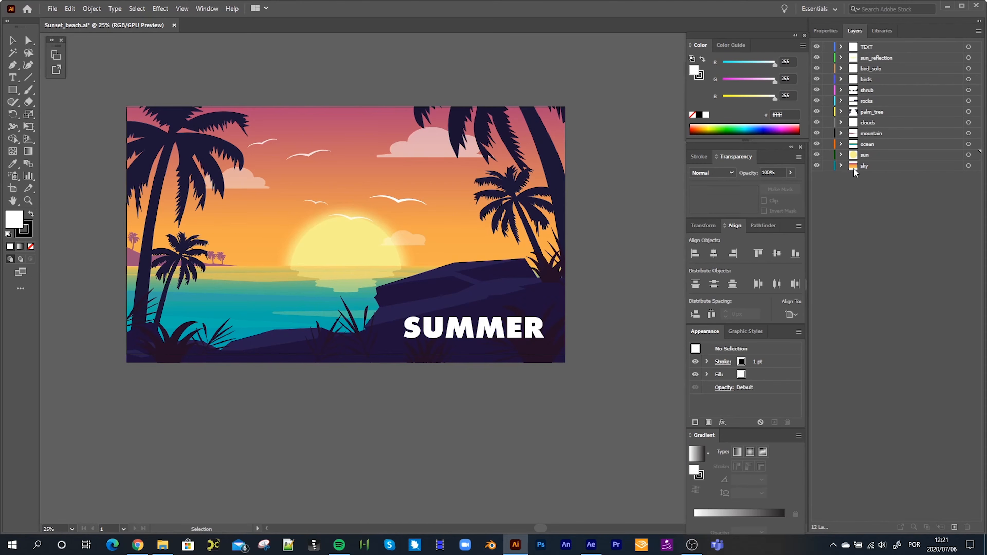
Step: Try nesting the sun layer inside the sky layer, undo the move, and return to After Effects
click(869, 154)
drag(869, 155, 867, 167)
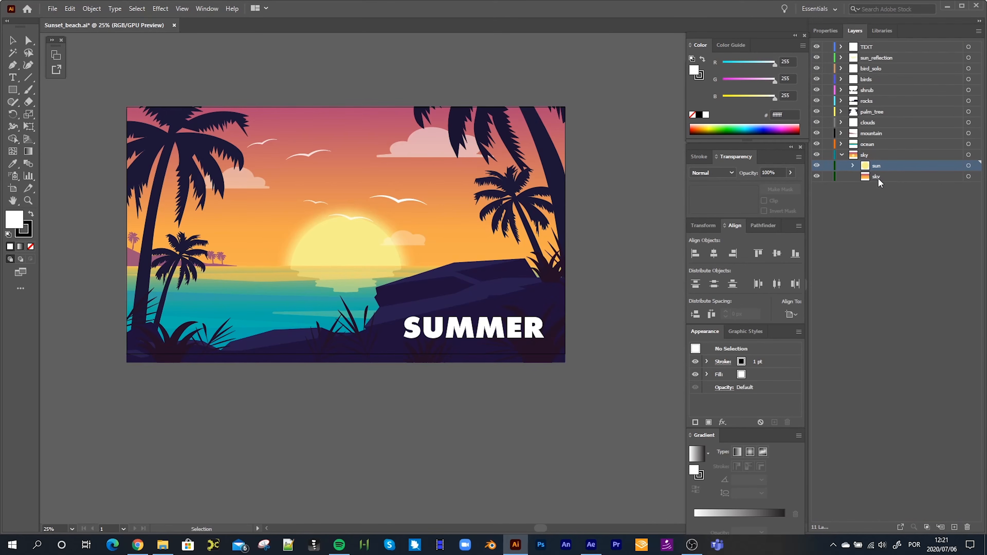
click(862, 156)
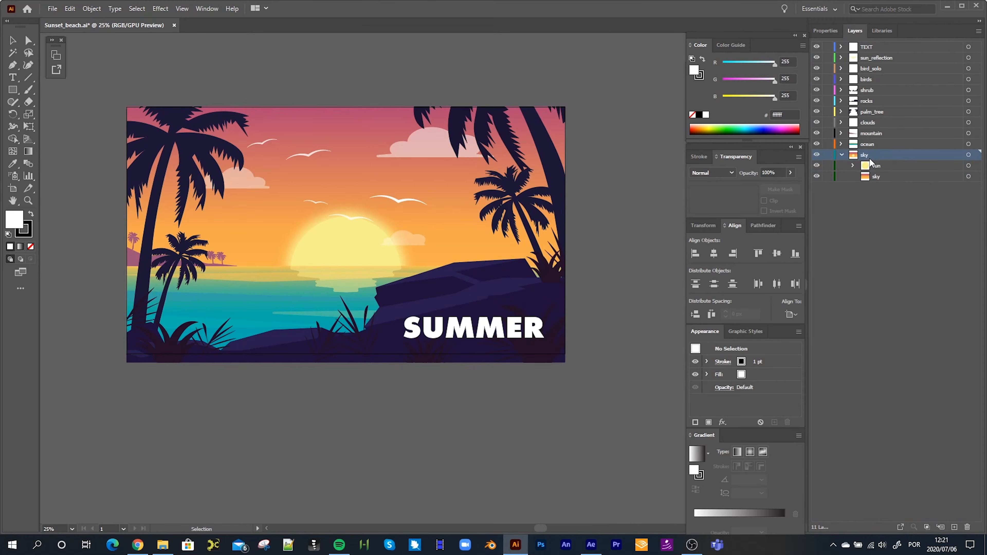
key(ctrl+z)
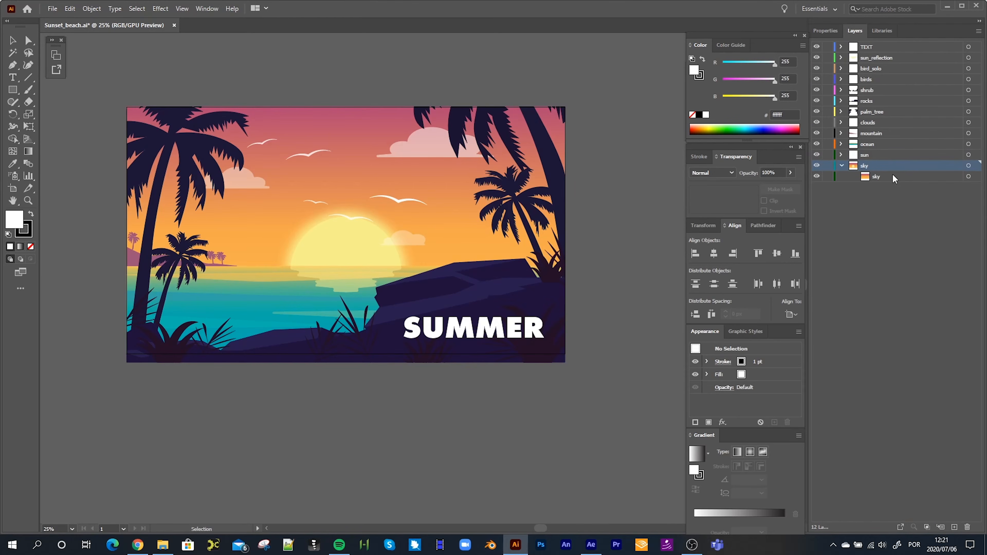
click(842, 165)
click(947, 6)
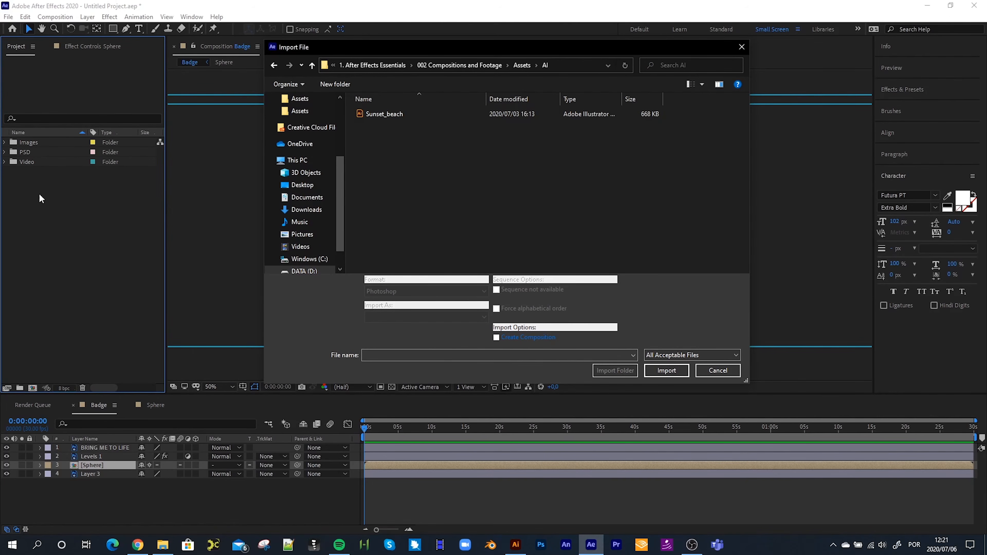
Step: Import Sunset_beach.ai as a Composition with footage dimensions set to Layer Size
double_click(394, 113)
click(496, 232)
click(506, 255)
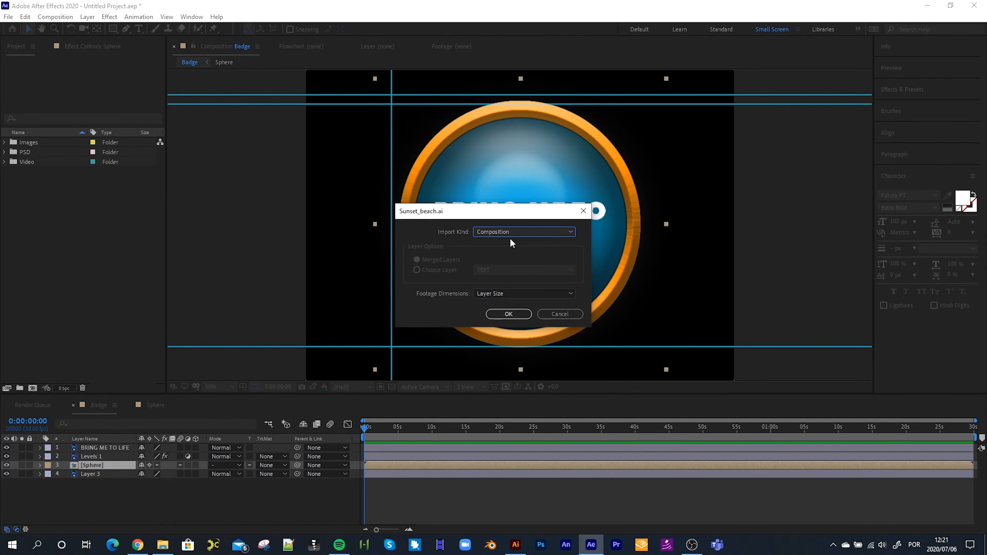
click(497, 294)
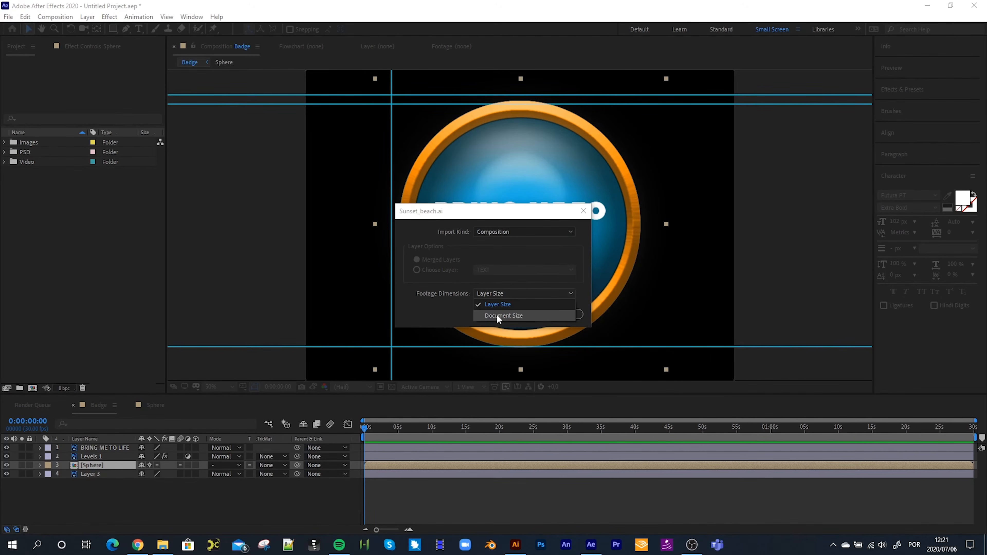
click(427, 214)
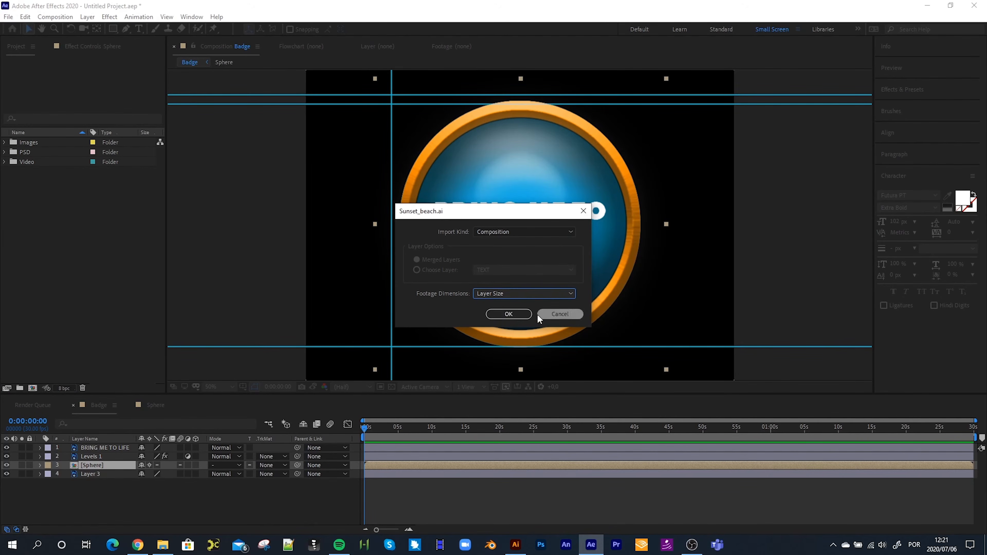
click(508, 314)
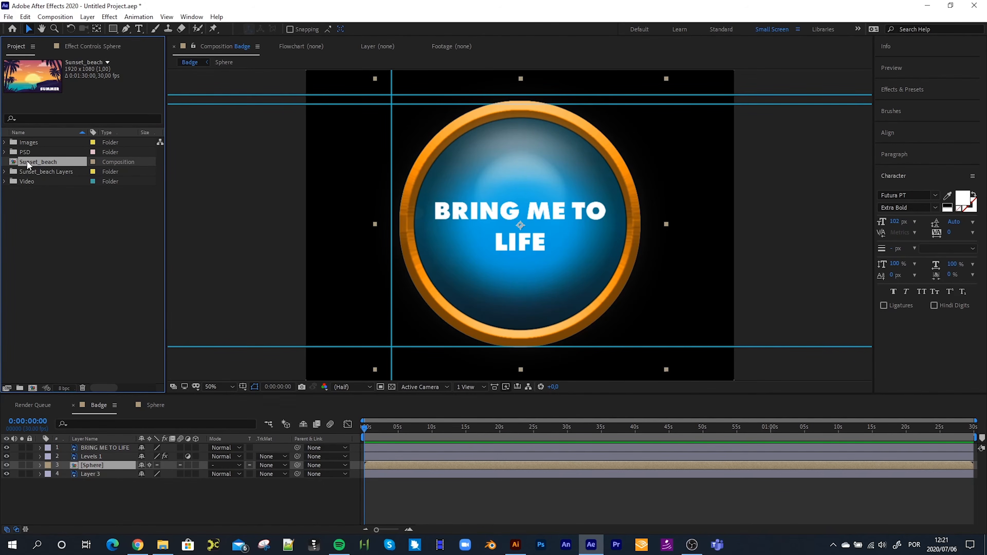
Step: Open the Sunset_beach composition and examine its individual layers, from TEXT down to sky
double_click(26, 160)
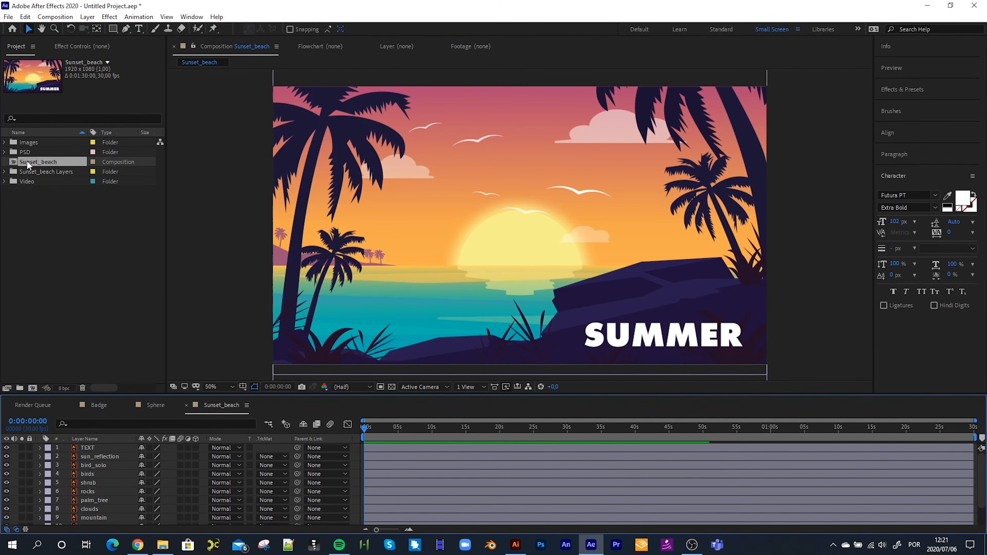
click(86, 448)
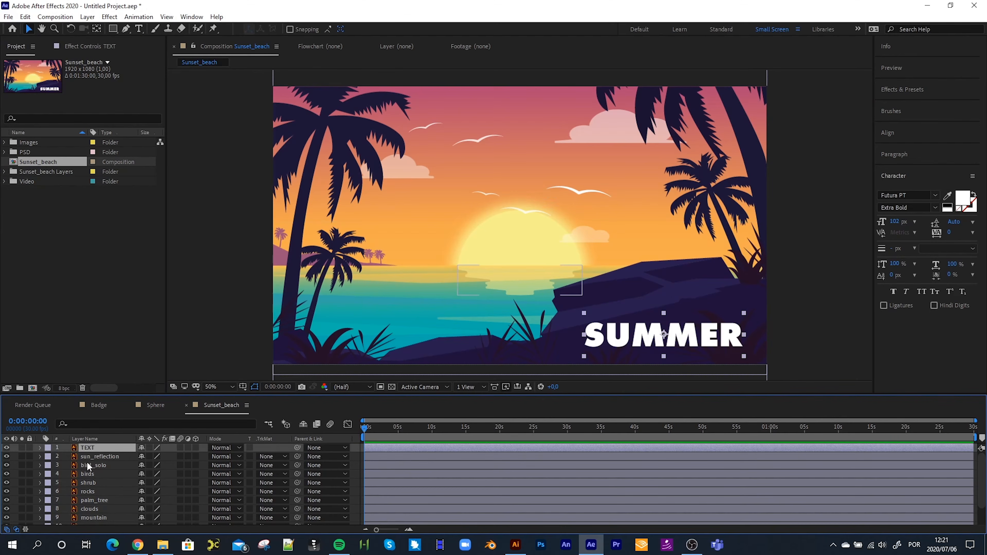
click(87, 458)
click(86, 468)
click(88, 482)
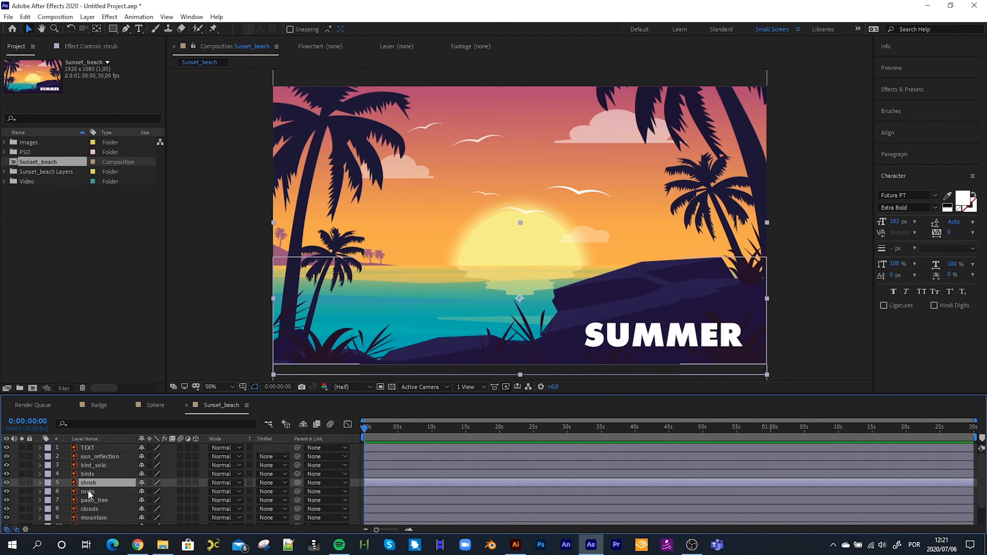
click(88, 490)
scroll(93, 482, down, 2)
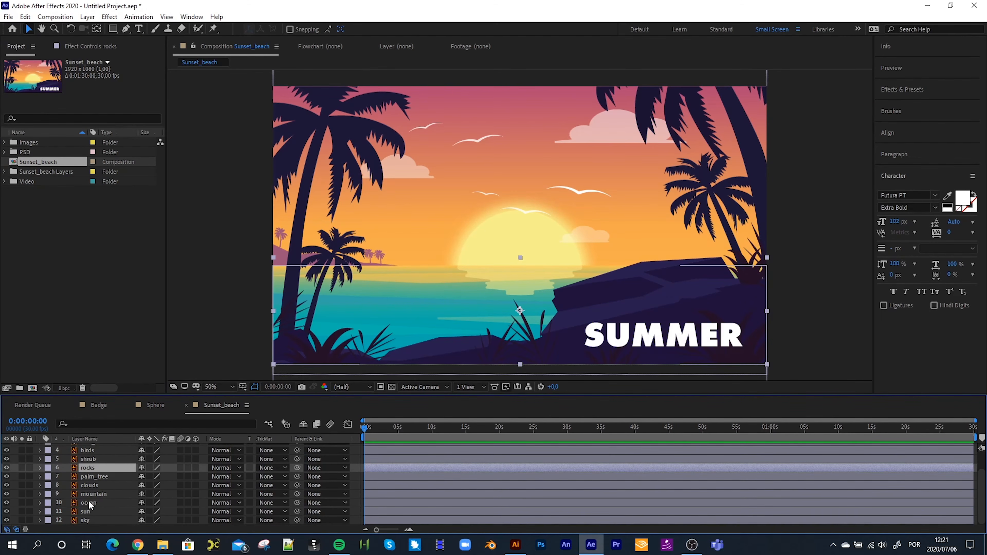
scroll(90, 505, up, 2)
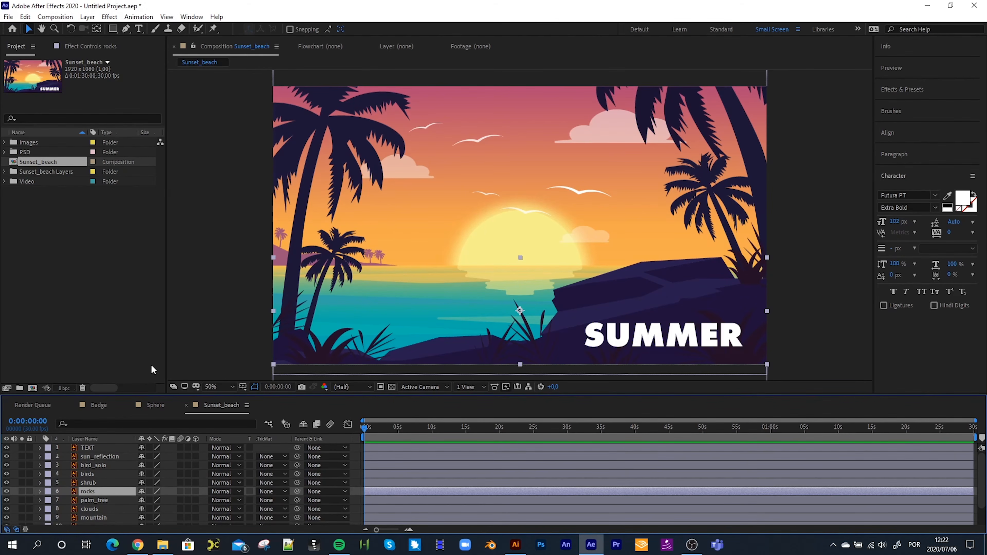
Step: Compare the Badge composition with Sunset_beach and inspect the TEXT layer of Sunset_beach
click(95, 406)
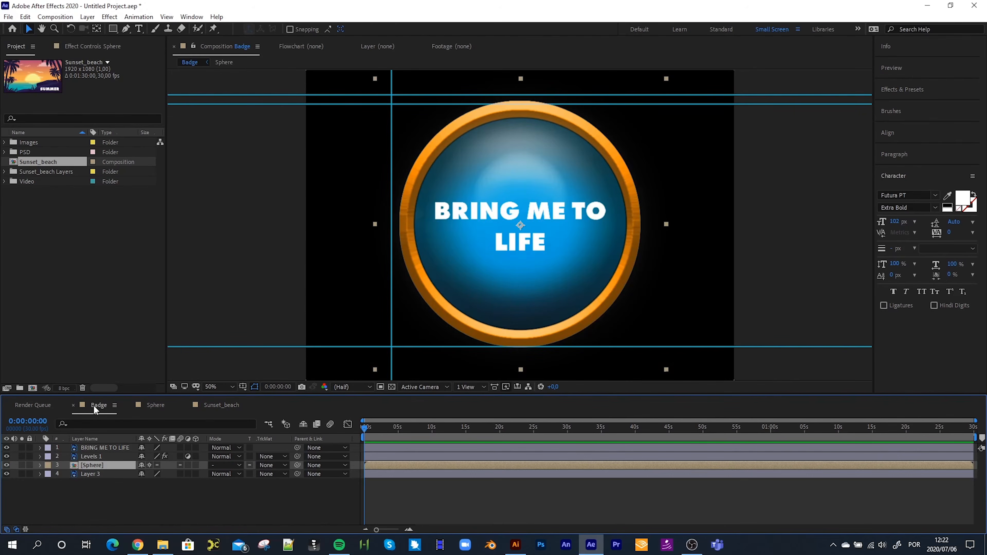
click(230, 404)
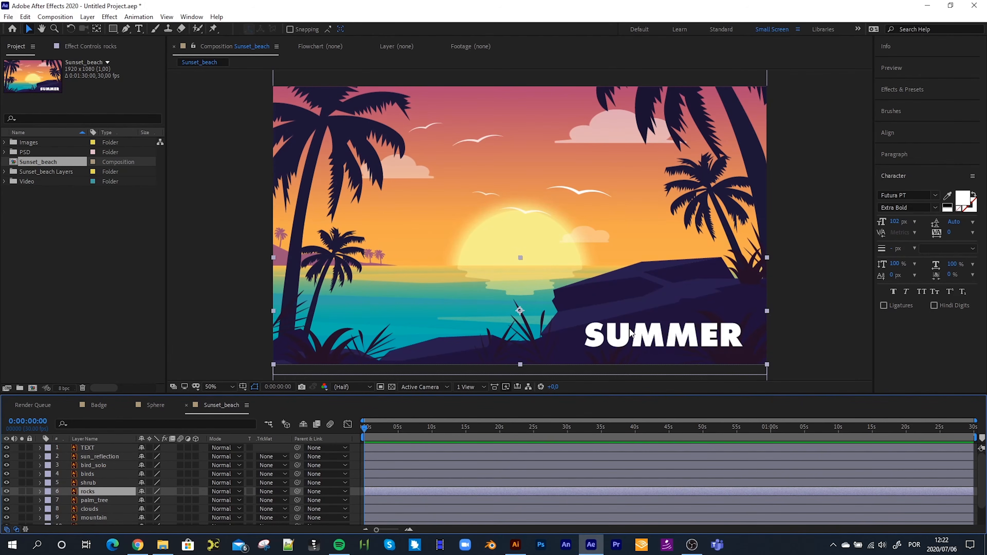
click(82, 449)
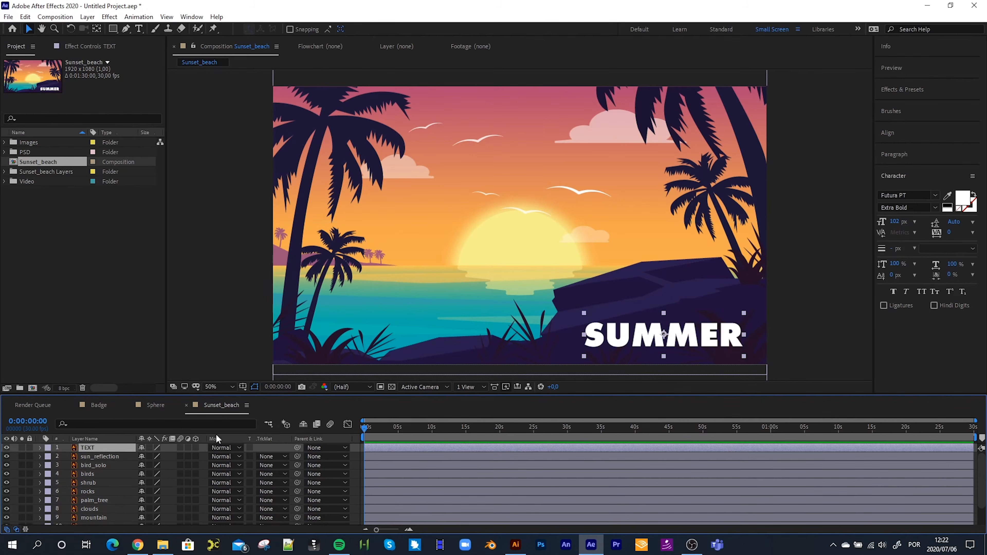
Step: Convert the BRING ME TO LIFE layer of the Badge composition to editable text
click(99, 405)
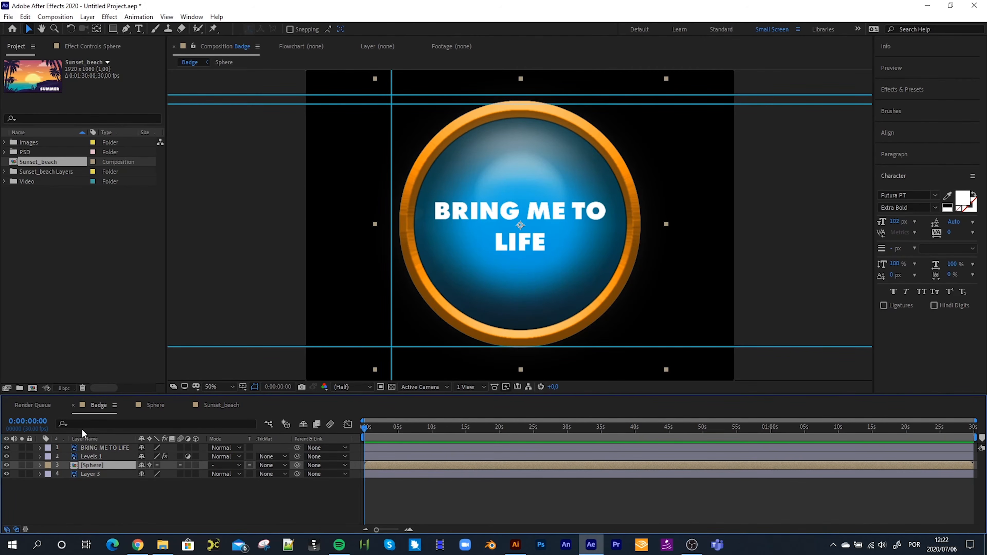
click(92, 448)
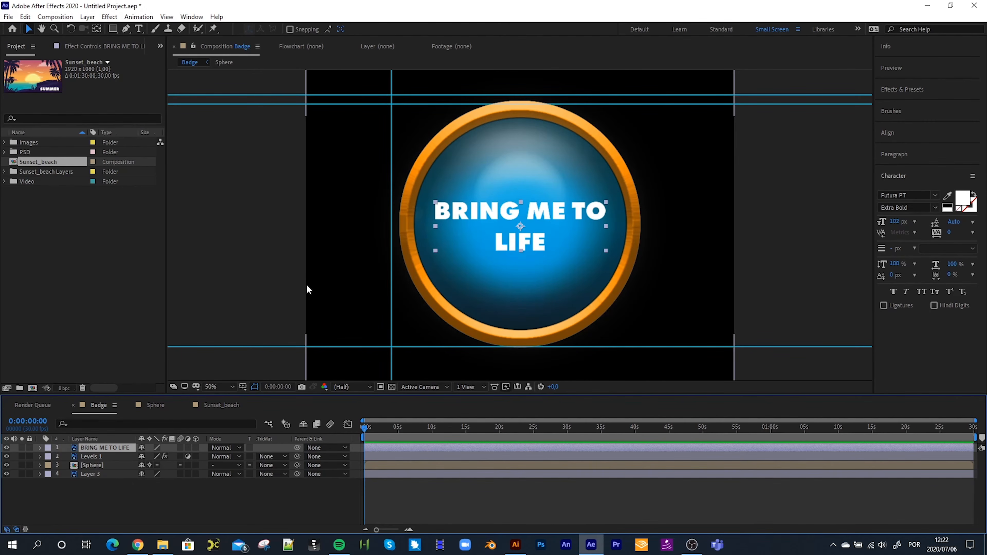
right_click(88, 448)
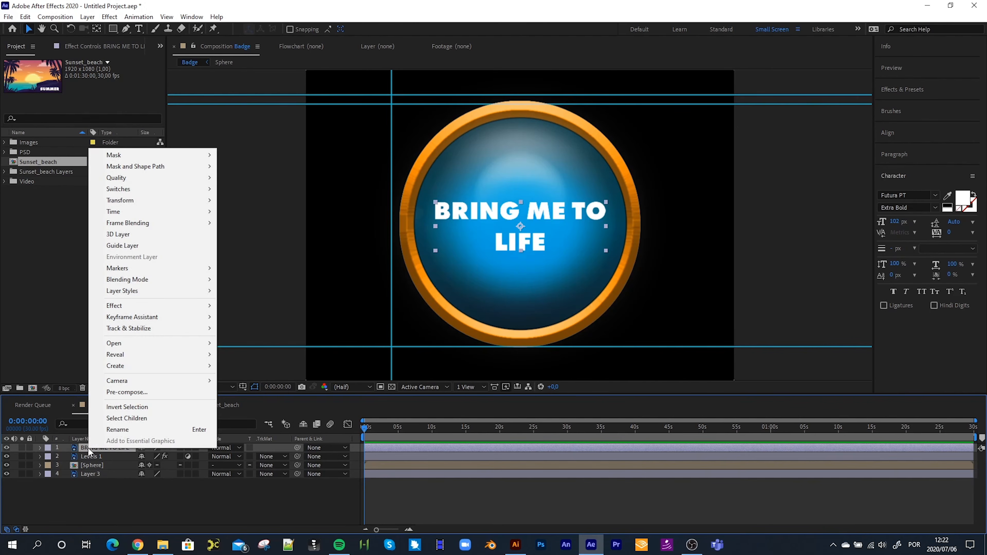
mouse_move(151, 370)
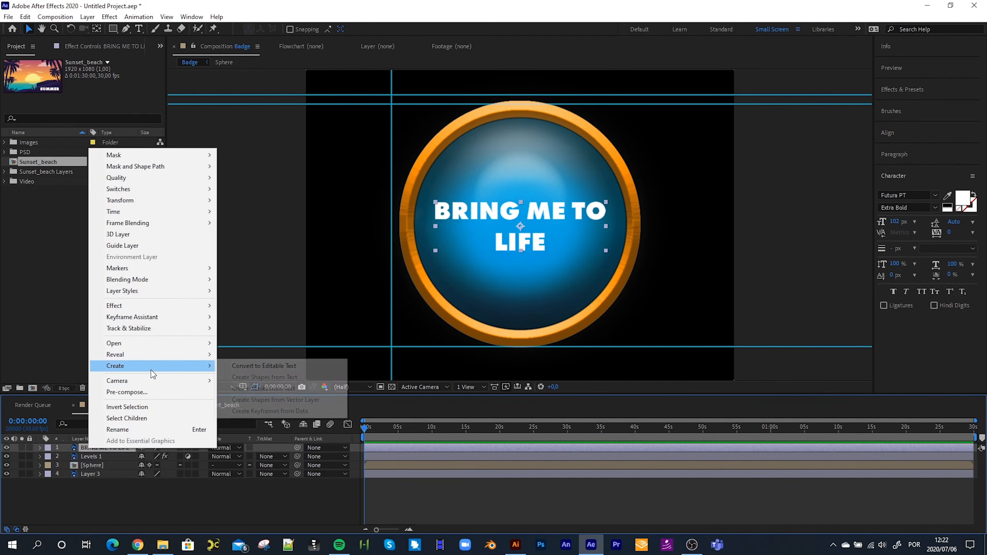
click(248, 366)
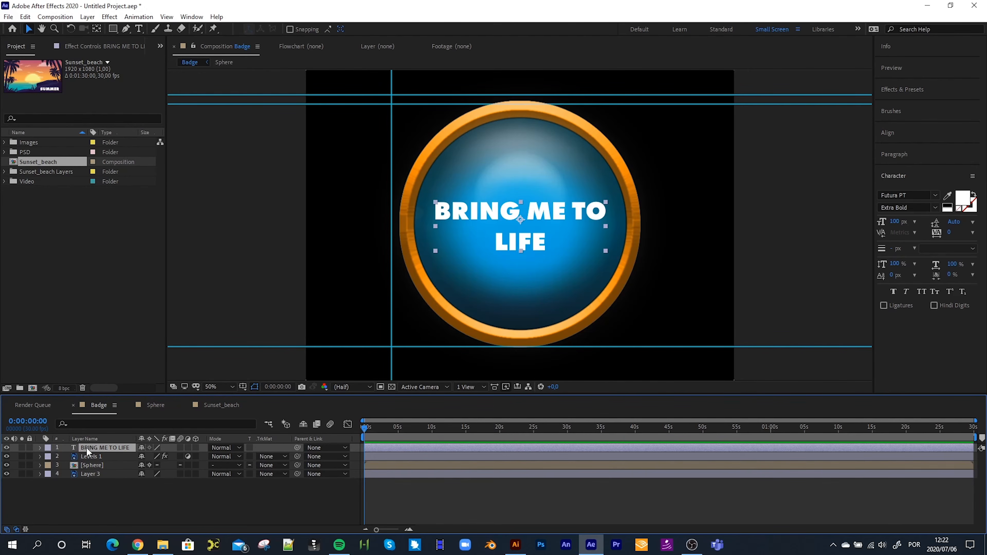
Step: Expand the PSD and Badge Layers folders and inspect the original BRING ME TO LIFE footage
click(6, 152)
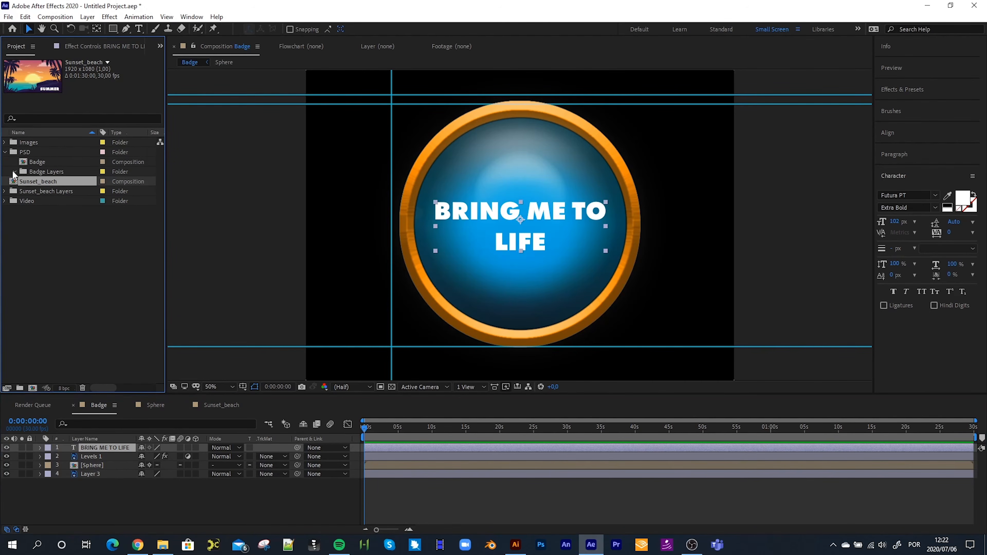
click(14, 172)
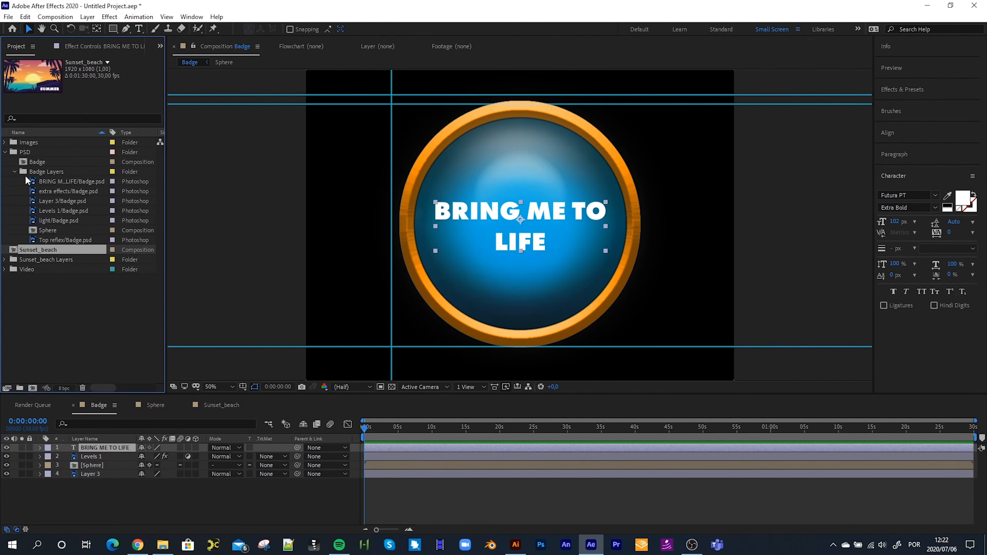
click(43, 180)
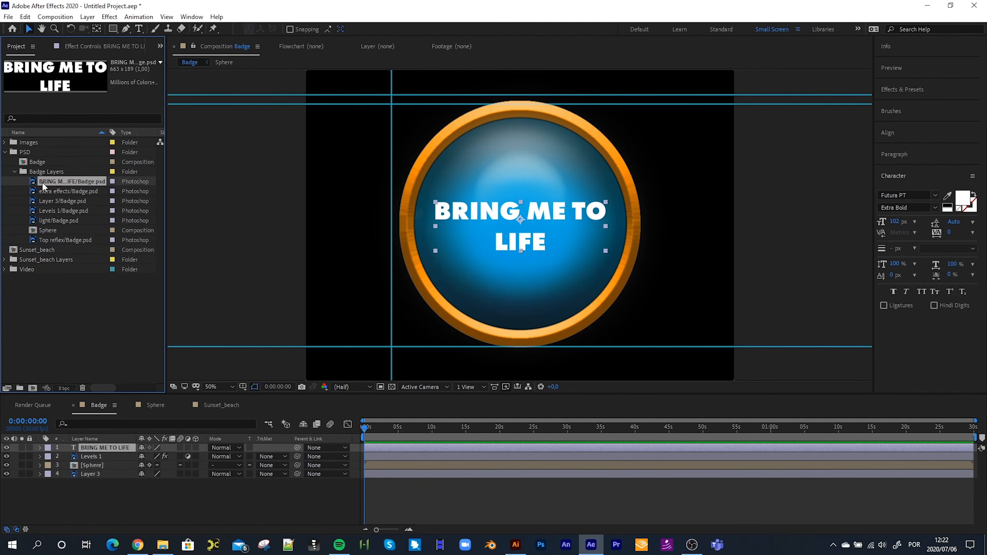
Step: Replace the BRING ME TO LIFE layer's text with "I AM ALIVE", with ALIVE on a second line
double_click(75, 447)
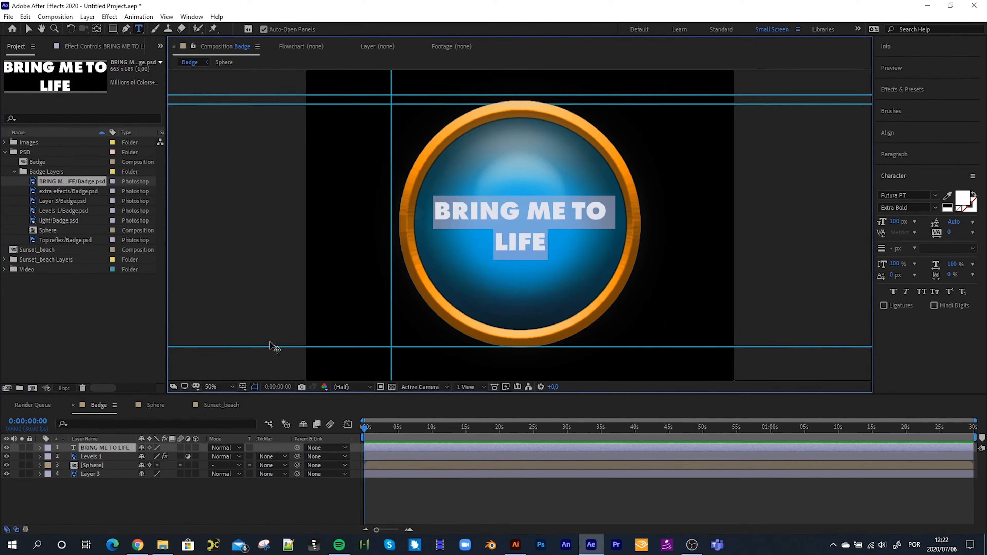
text(I AM)
key(Return)
text(ALVE)
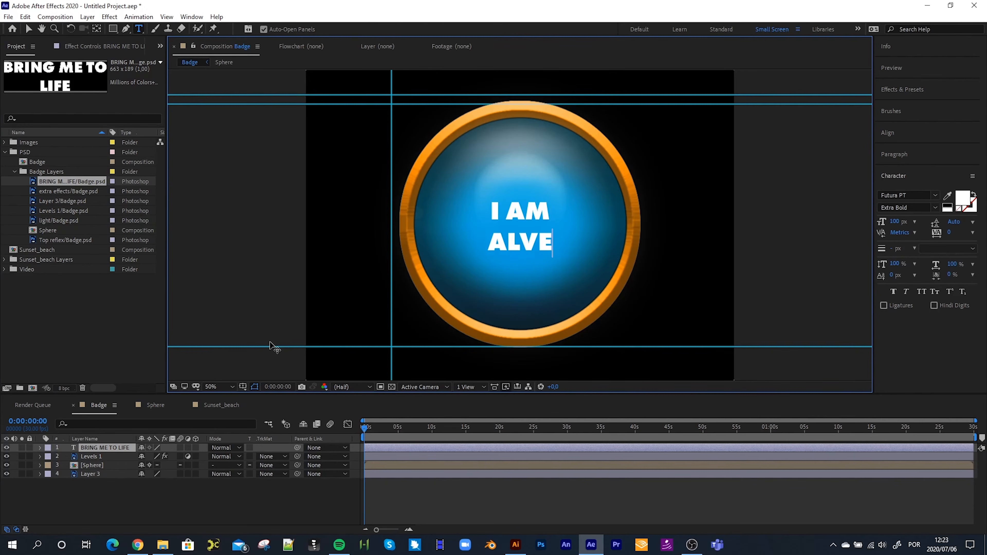
key(BackSpace)
key(BackSpace)
text(IVE)
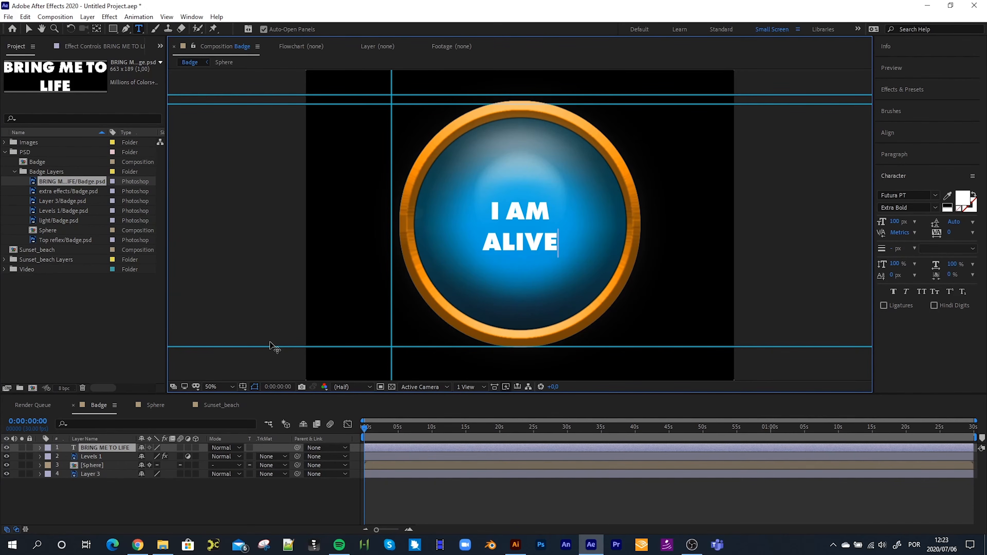
click(271, 343)
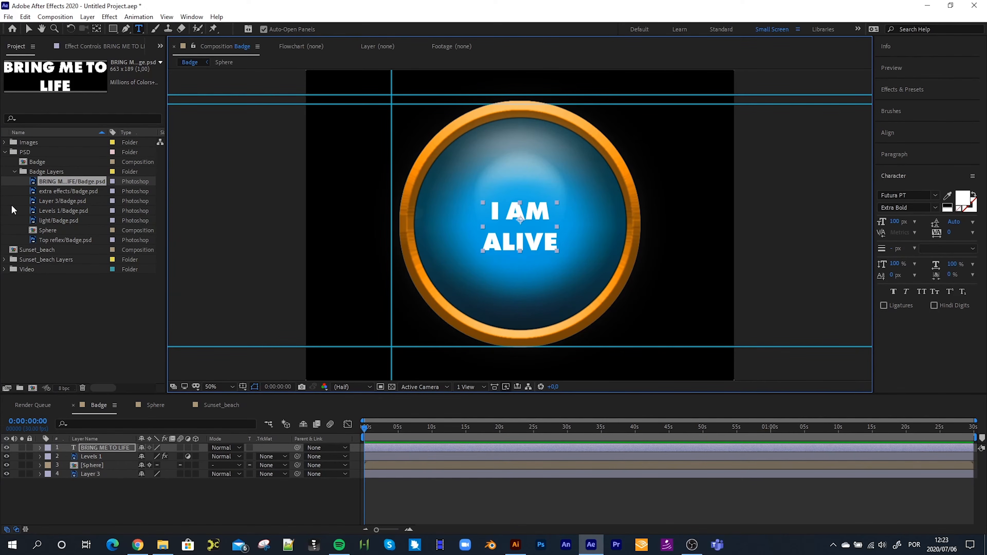
Step: Add the original BRING ME TO LIFE footage to the Badge composition, delete it again, and collapse the PSD folder
click(44, 191)
click(51, 181)
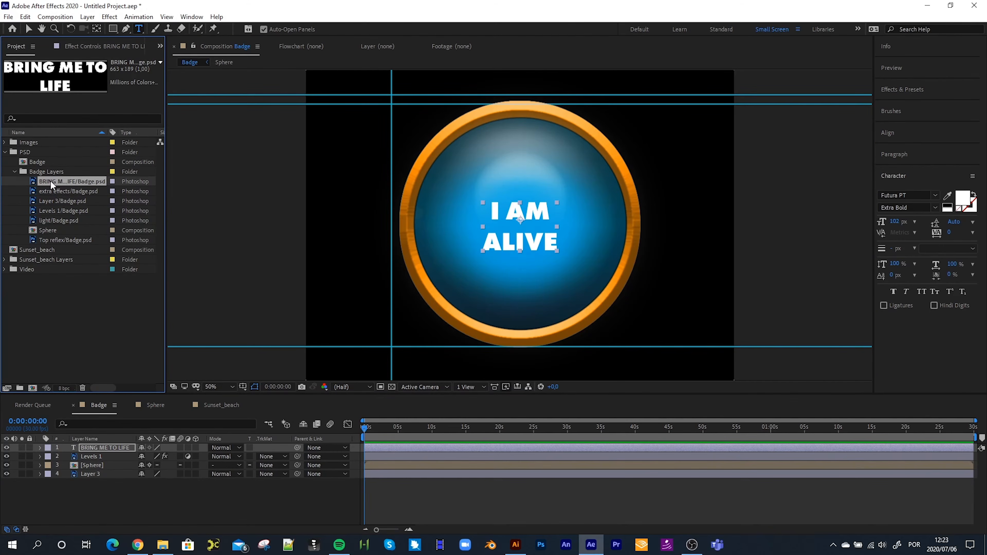
drag(52, 179, 513, 167)
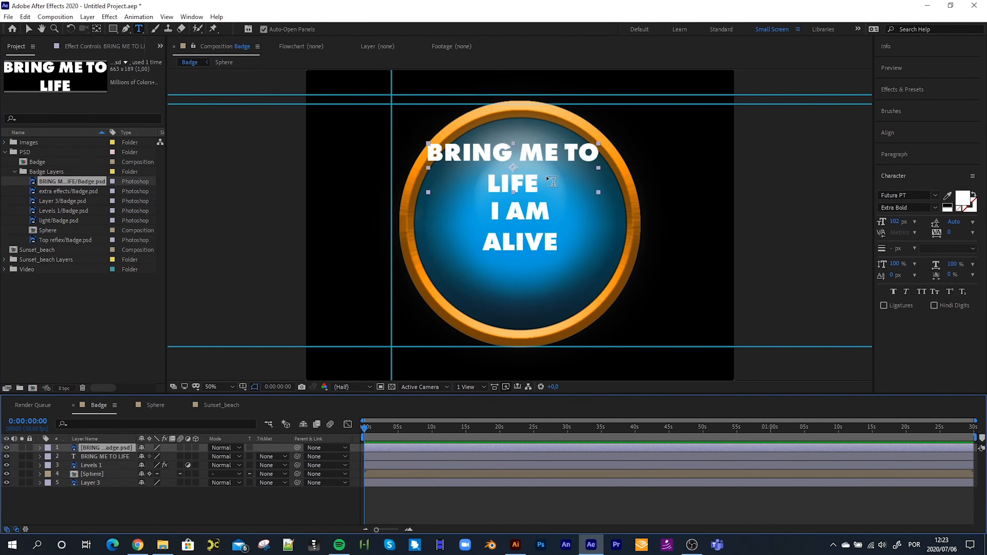
click(28, 28)
key(Delete)
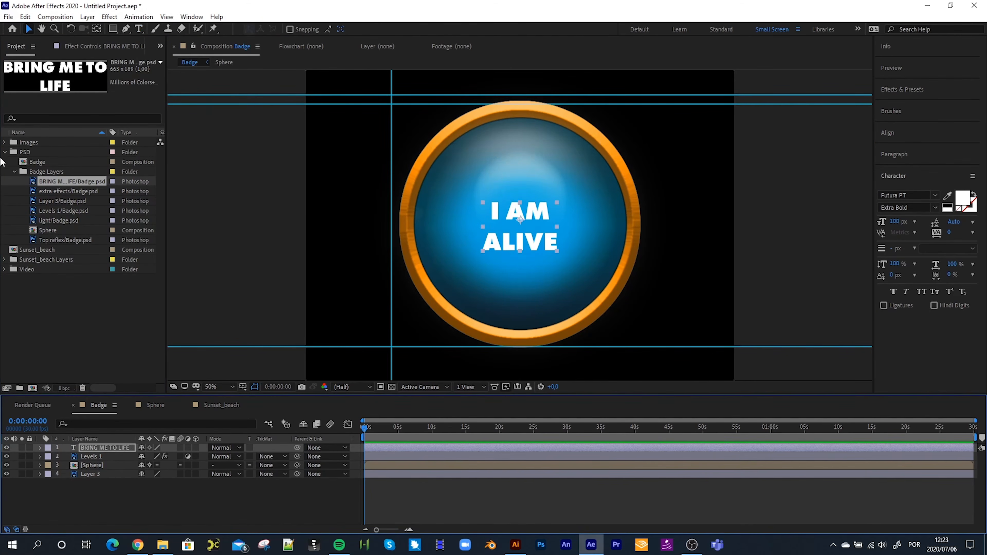
click(5, 153)
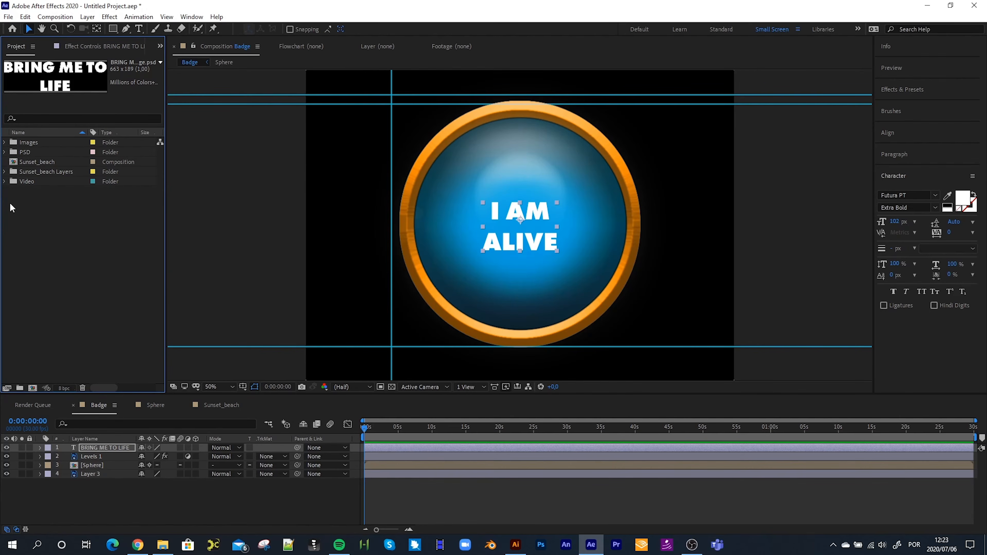
Step: Import the WAV file "Sounds - (Short)" from the Assets folder into the project as footage
double_click(55, 198)
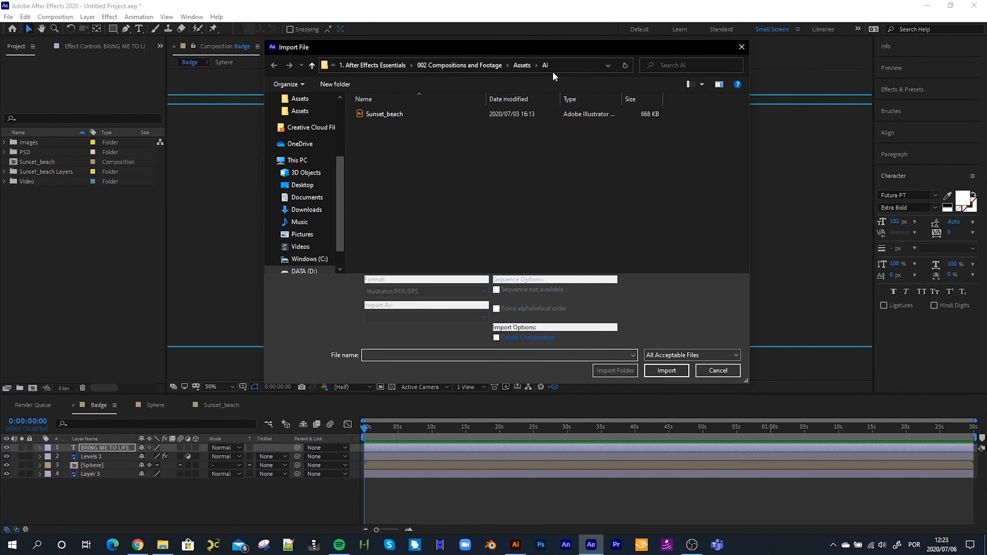
click(520, 65)
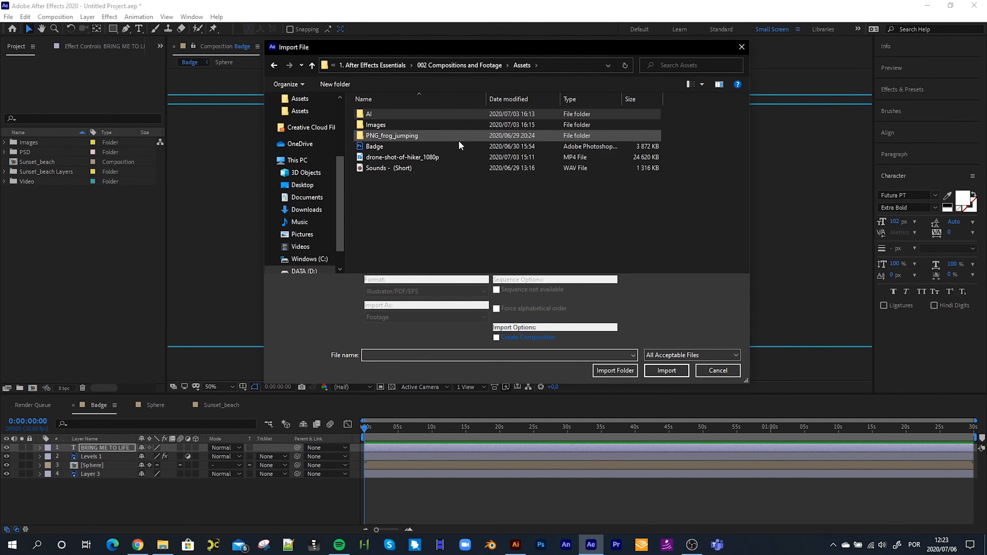
click(388, 168)
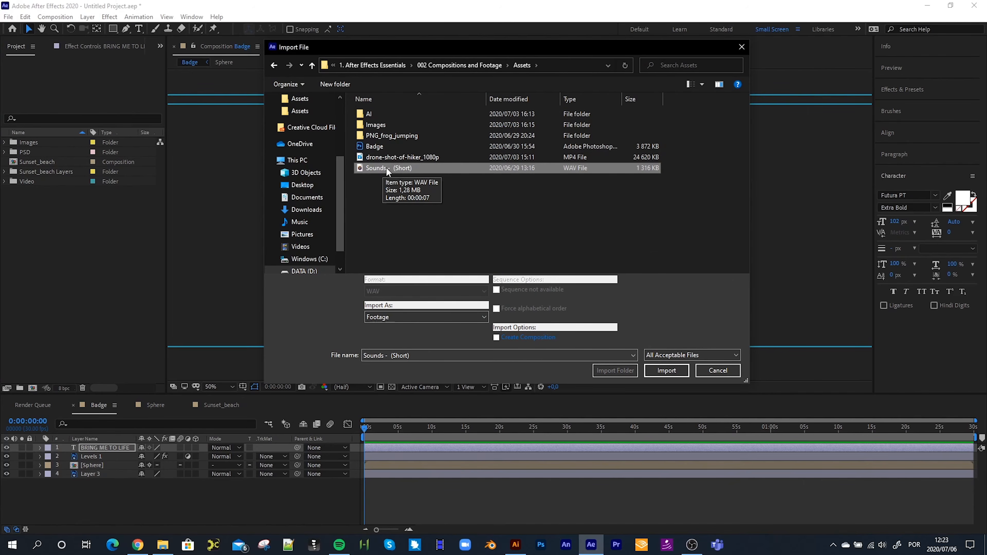
double_click(387, 168)
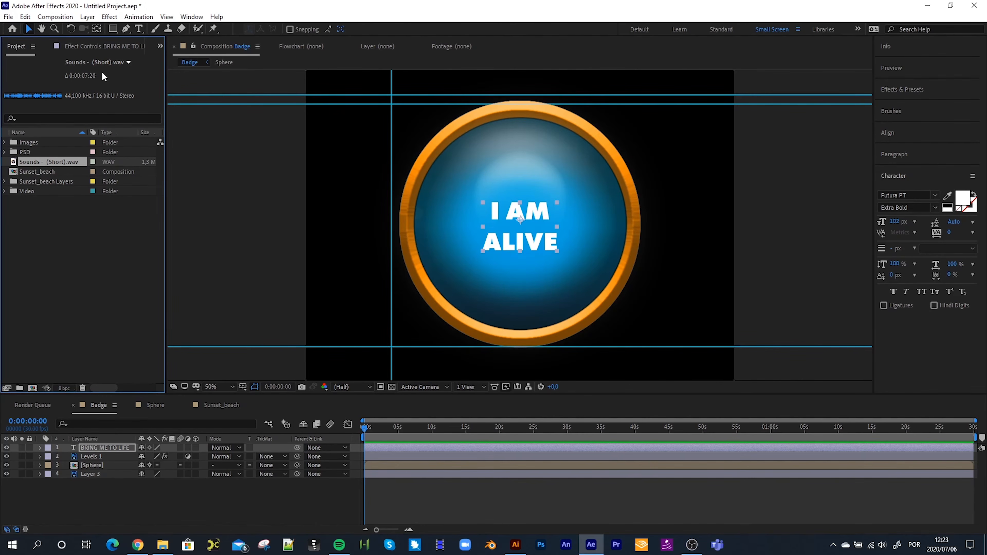
Step: Add the Sounds - (Short).wav audio as the top layer of the Badge composition and shorten the work area to the sound's end
drag(43, 163, 148, 442)
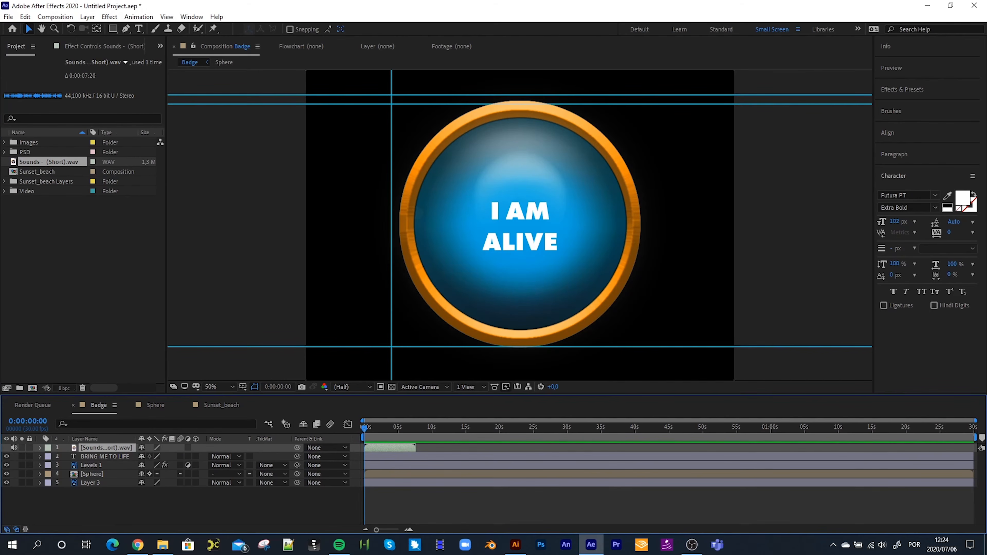
drag(974, 437, 416, 458)
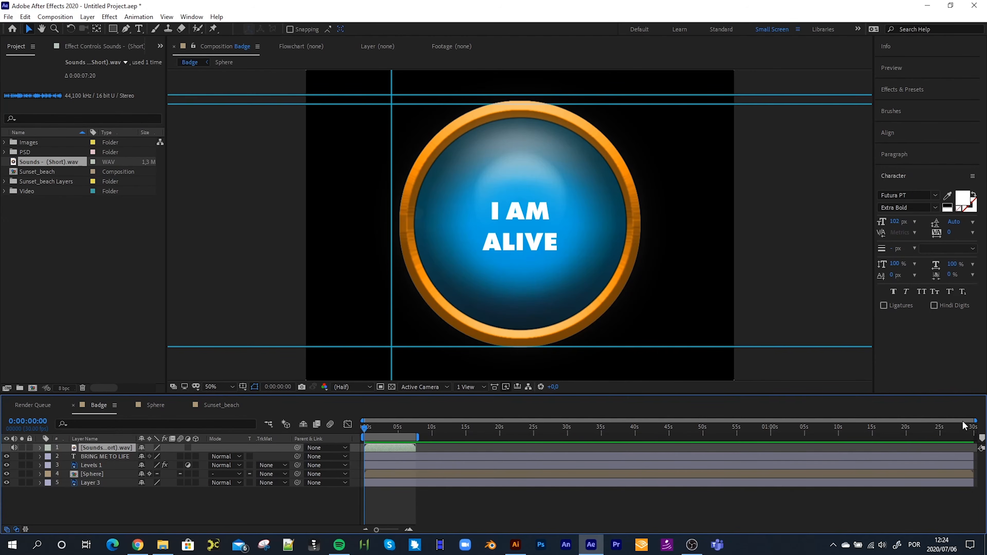
drag(976, 430, 445, 421)
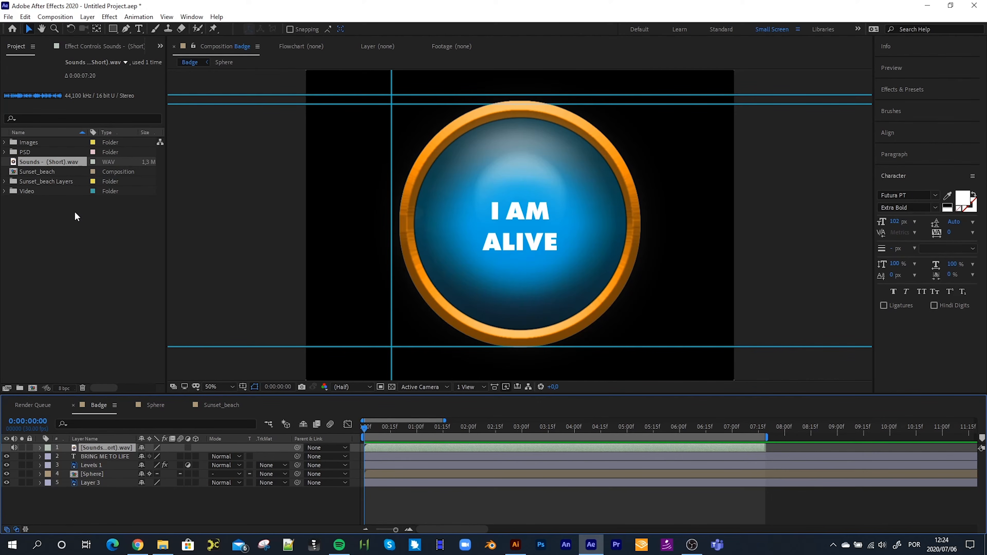
Step: Start a new composition named "New Animation" and review its preset and pixel aspect ratio options
click(31, 333)
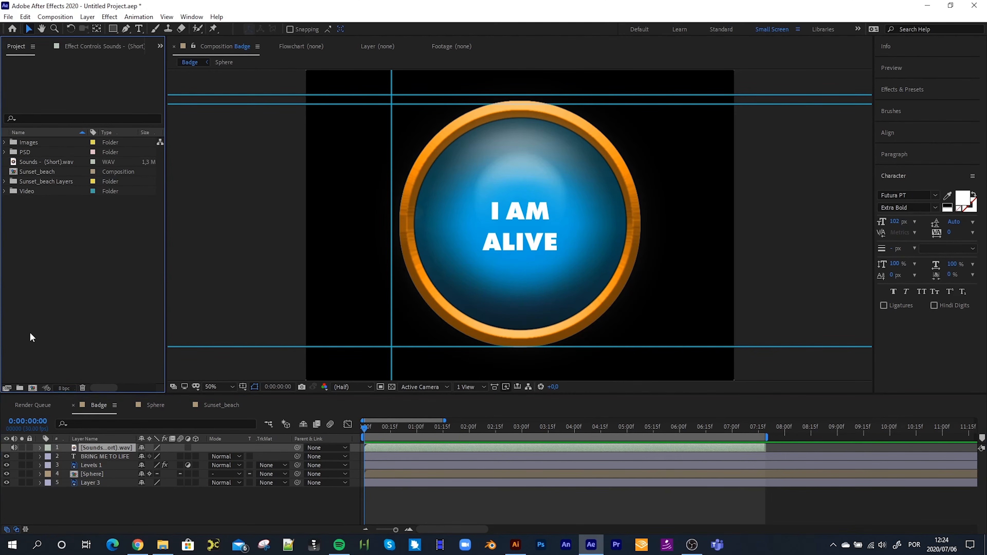
click(32, 388)
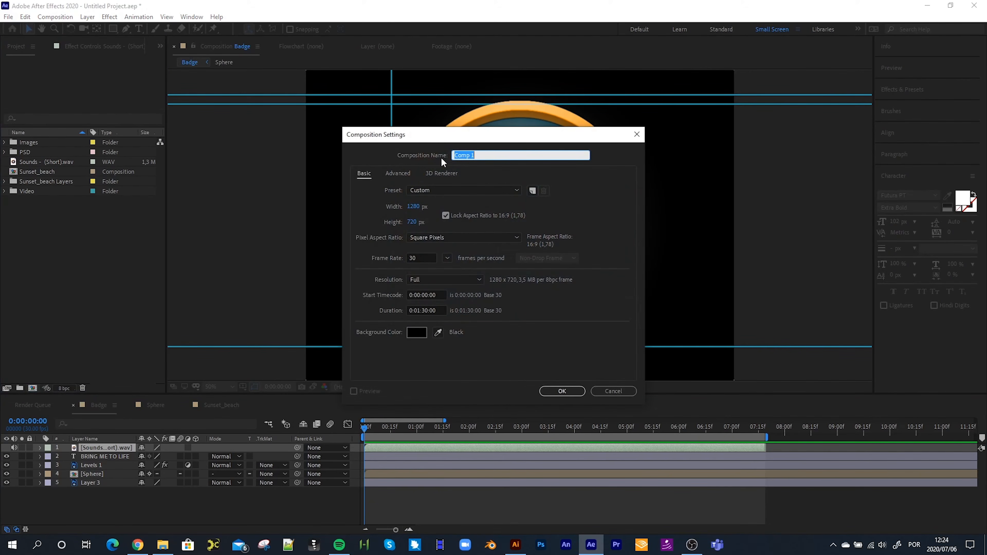
drag(445, 138, 439, 112)
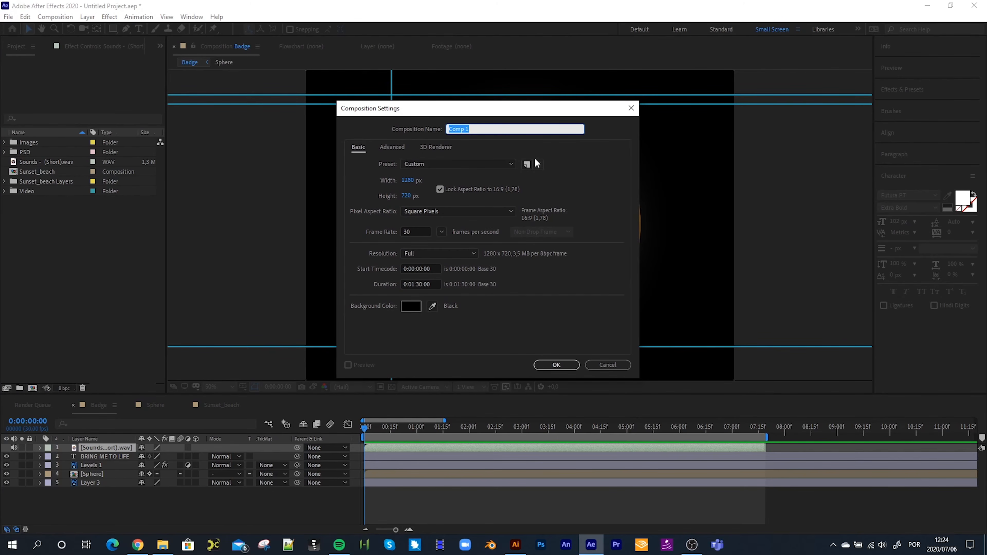
text(New Animation)
click(462, 164)
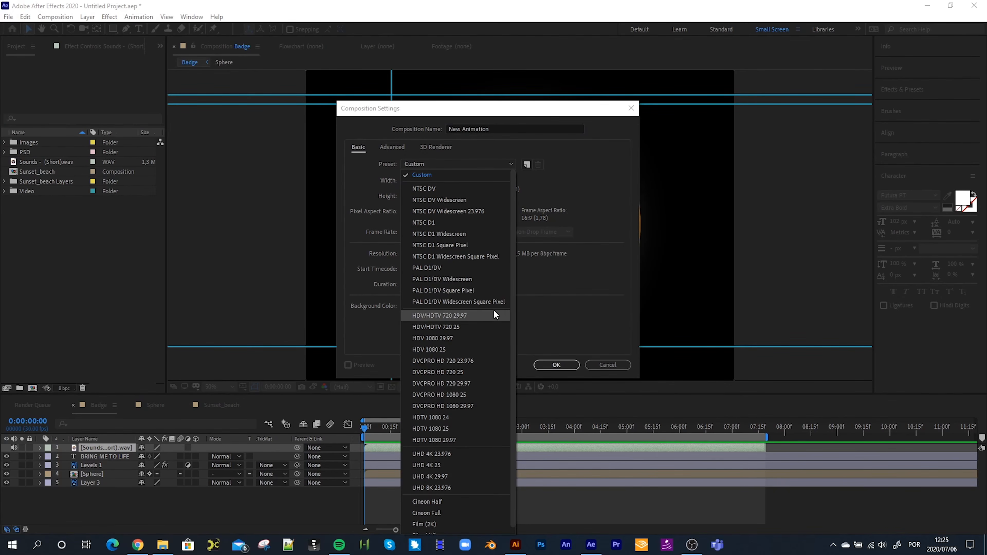
click(588, 158)
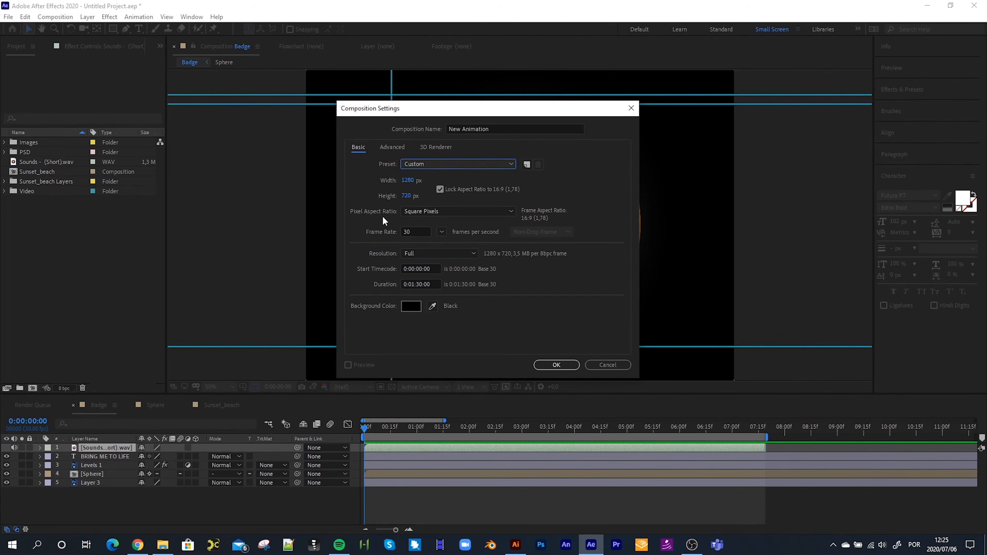
click(453, 210)
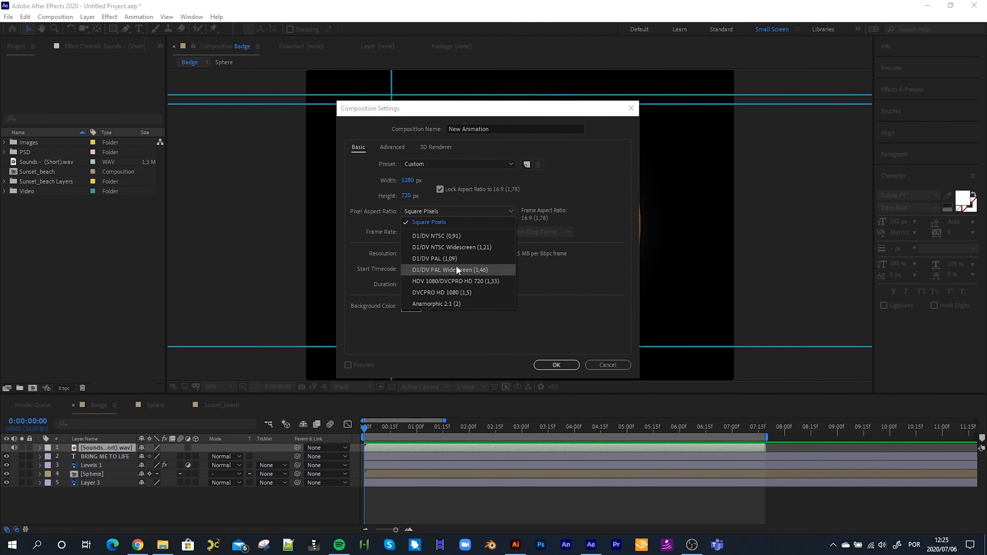
click(599, 201)
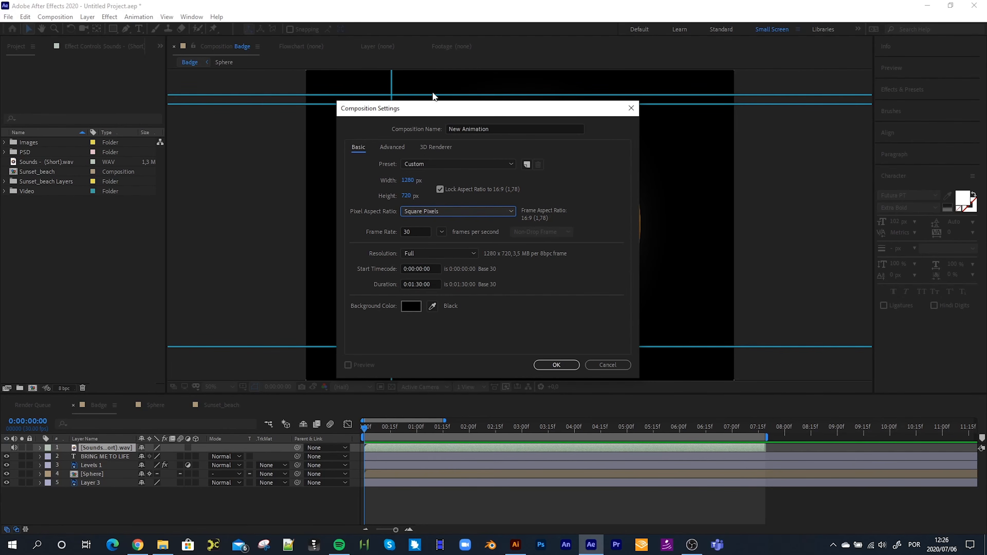
drag(432, 112, 436, 73)
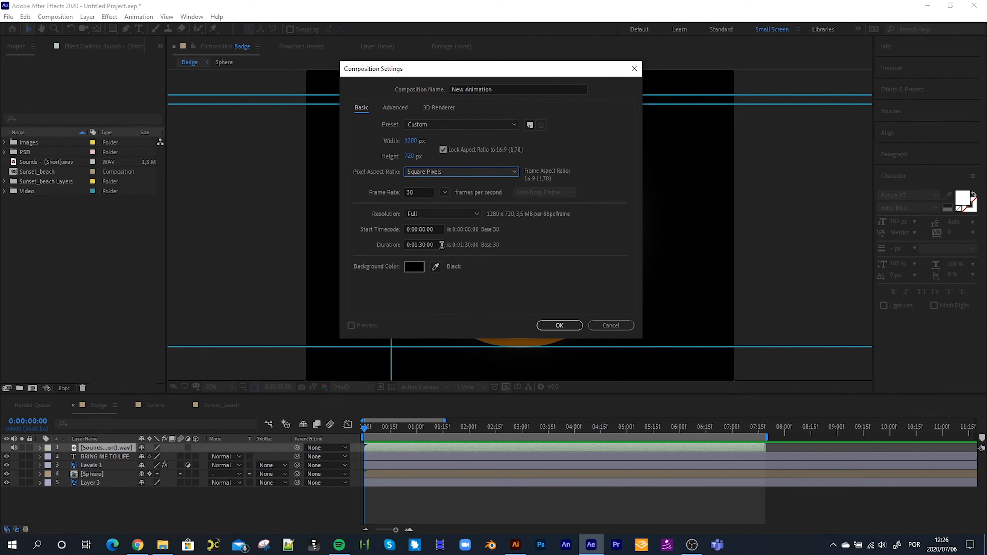
Step: Set the new composition's duration to 0:02:30:00 and create it
click(439, 244)
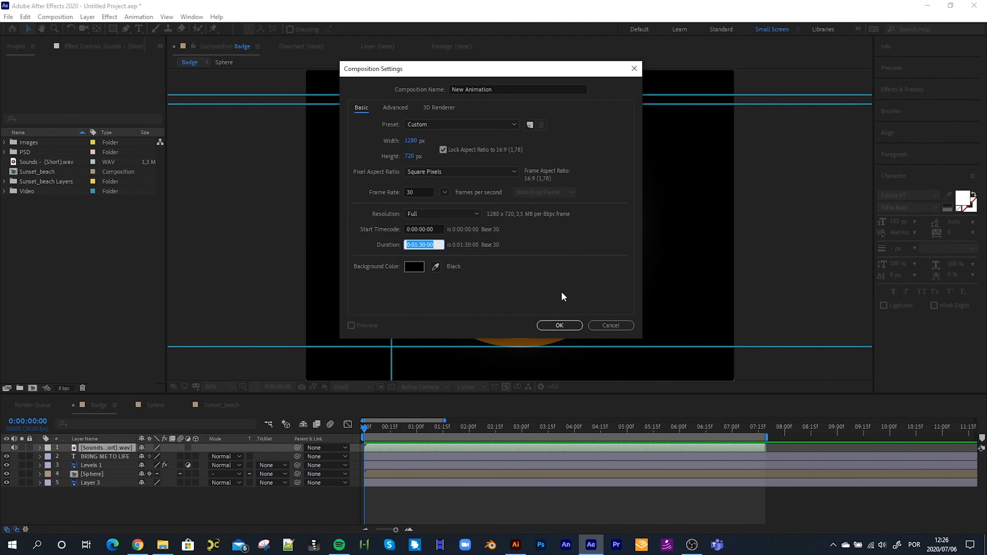
text(2)
text(.30)
key(Tab)
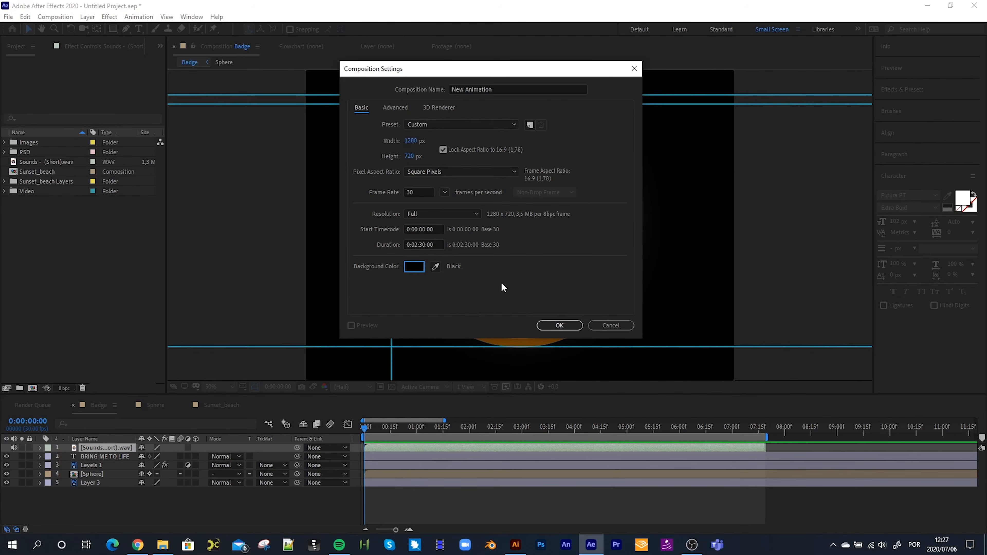
click(562, 327)
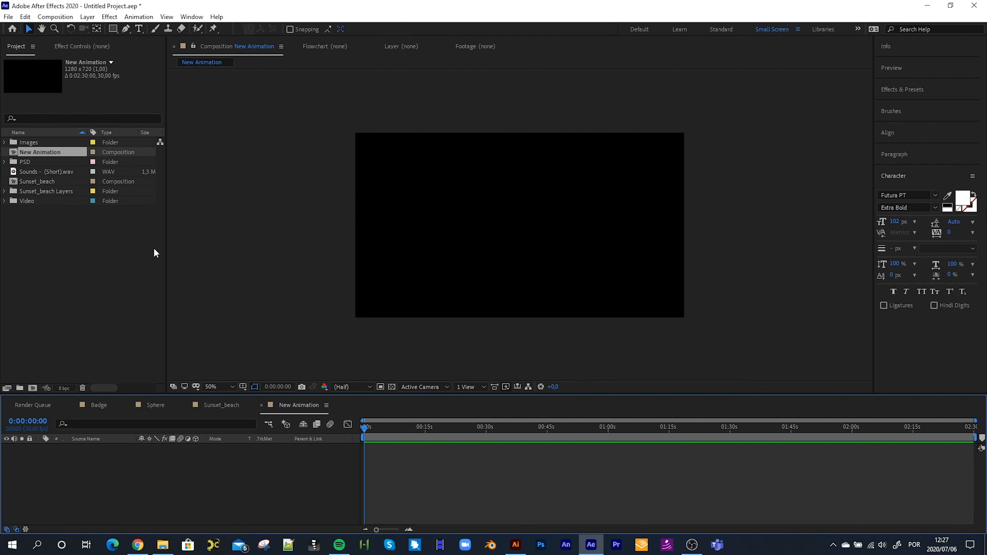
Step: Change the duration of the New Animation composition to 30 seconds in its composition settings
click(47, 152)
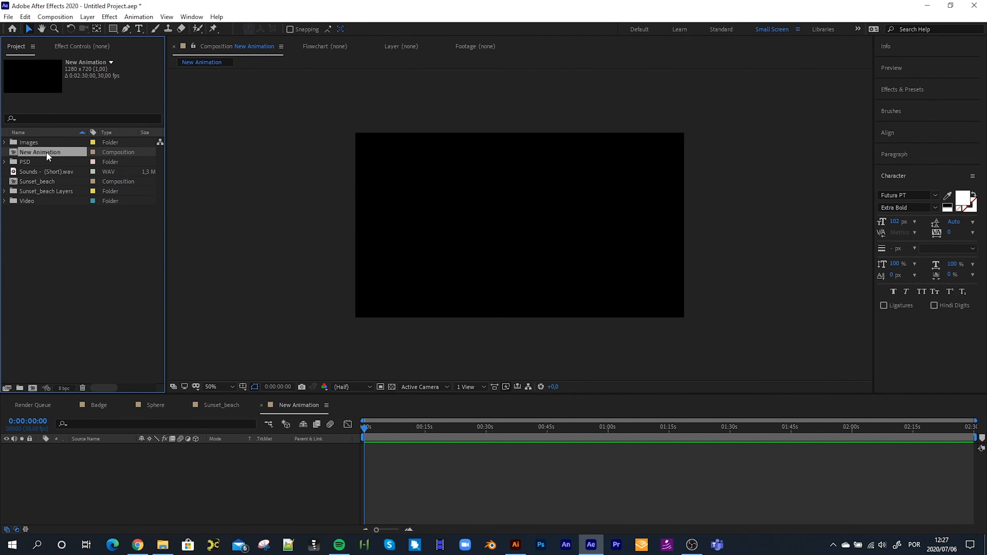
click(53, 18)
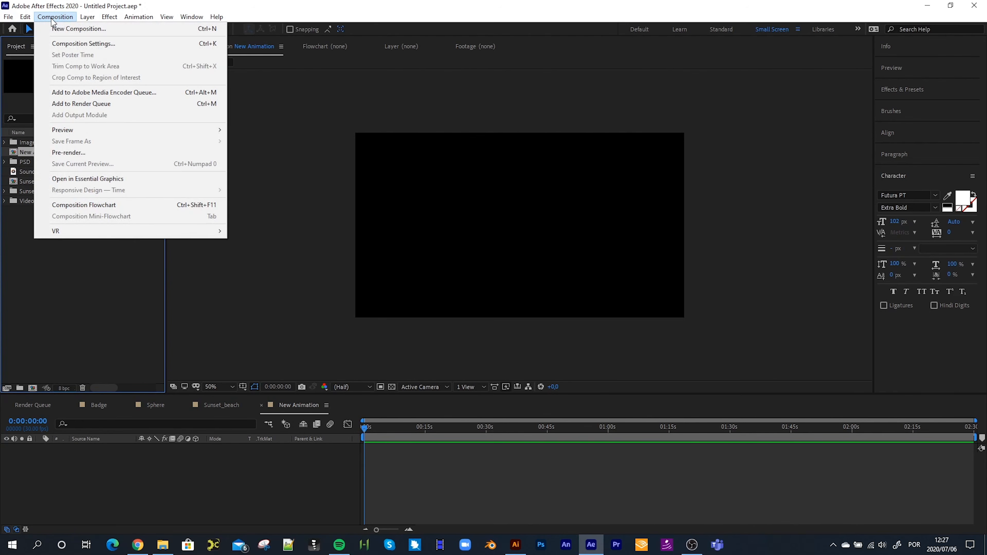
click(62, 44)
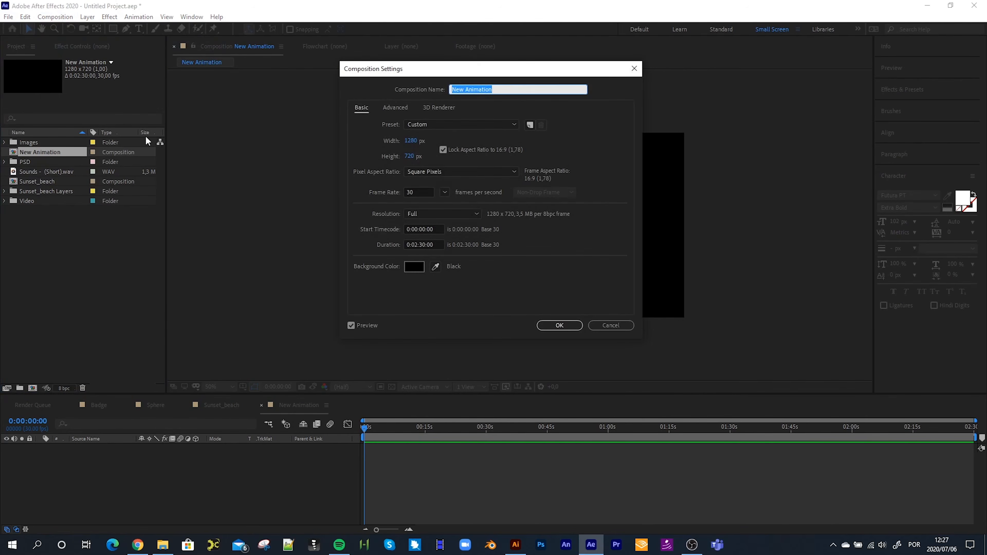
click(433, 245)
text(30)
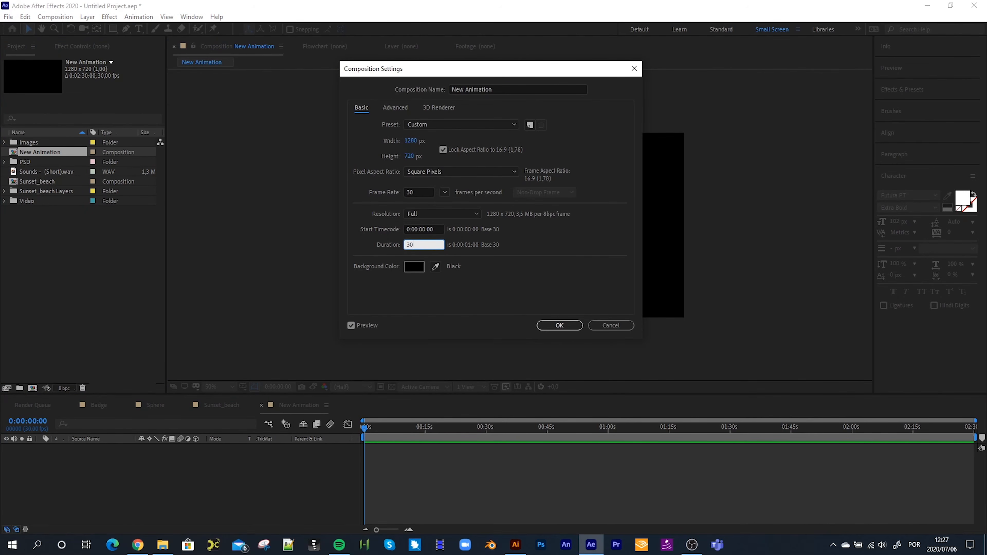
text(.)
click(582, 326)
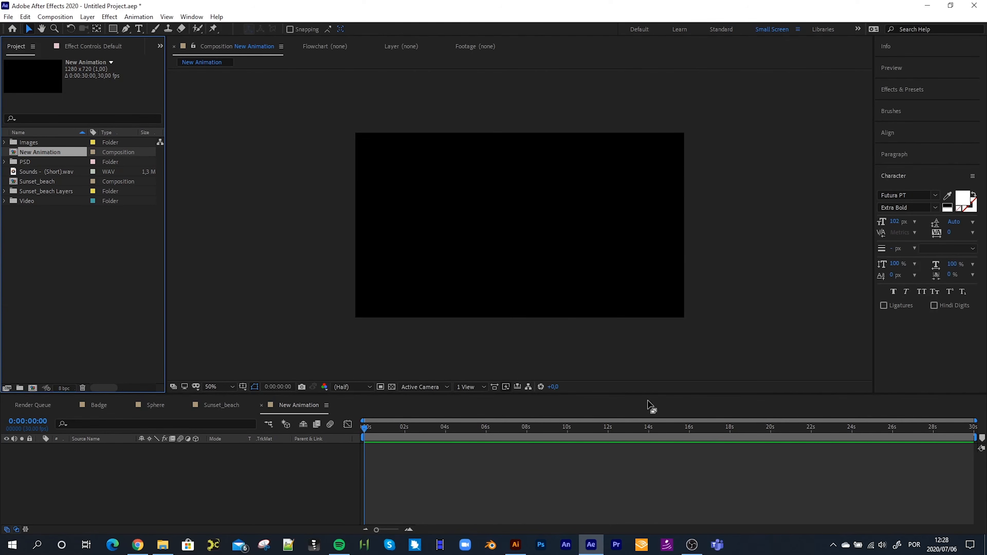